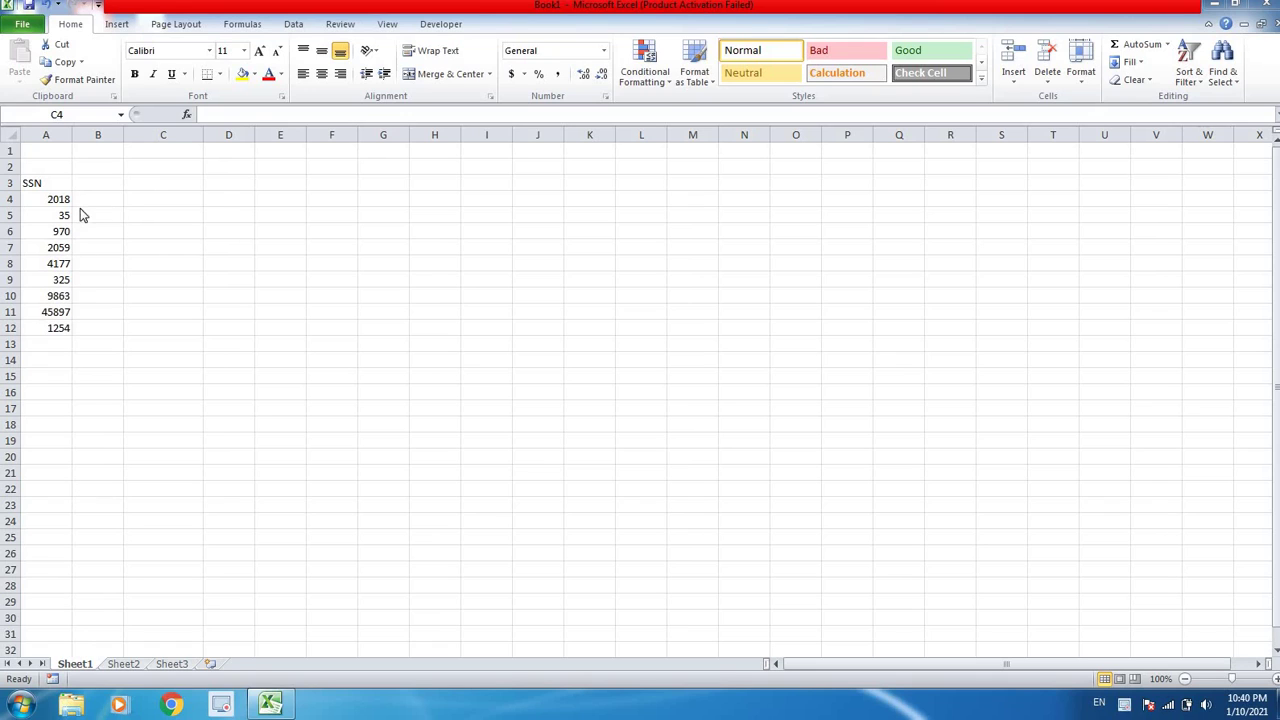
Enter test values 0123456 in C4 and 078594 in C5, which Excel stores as 123456 and 78594
click(183, 197)
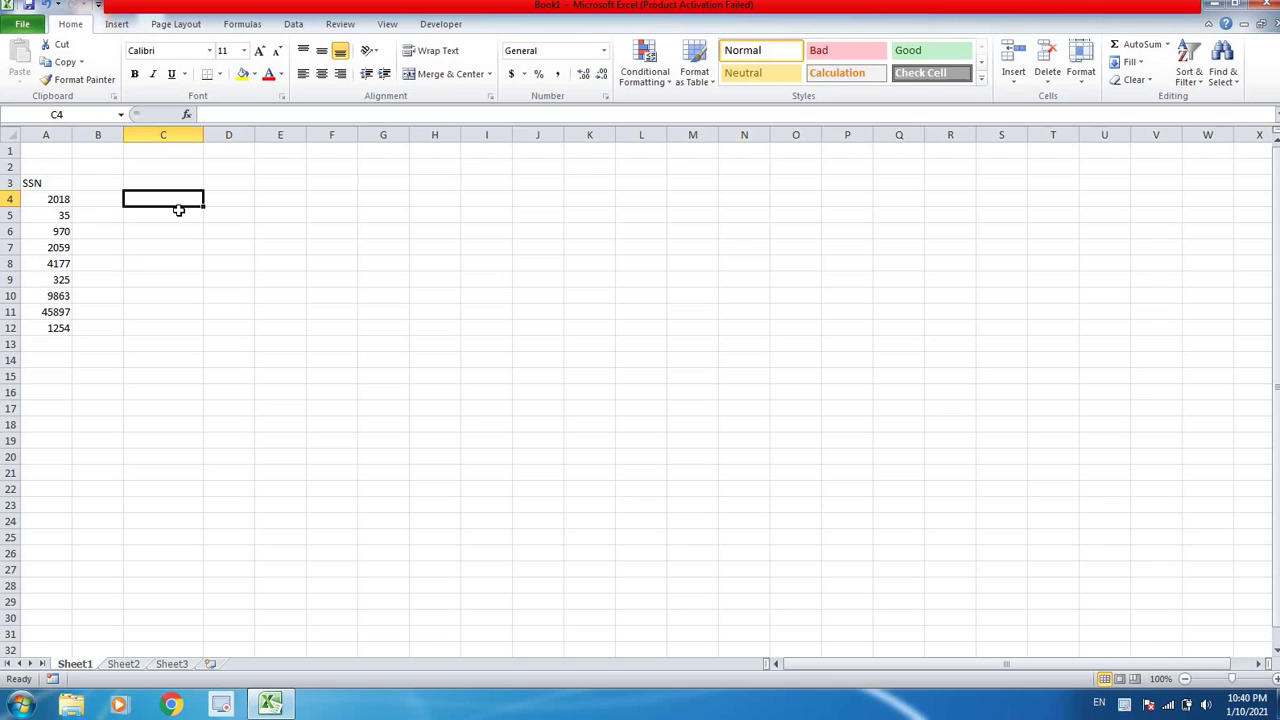
text(0)
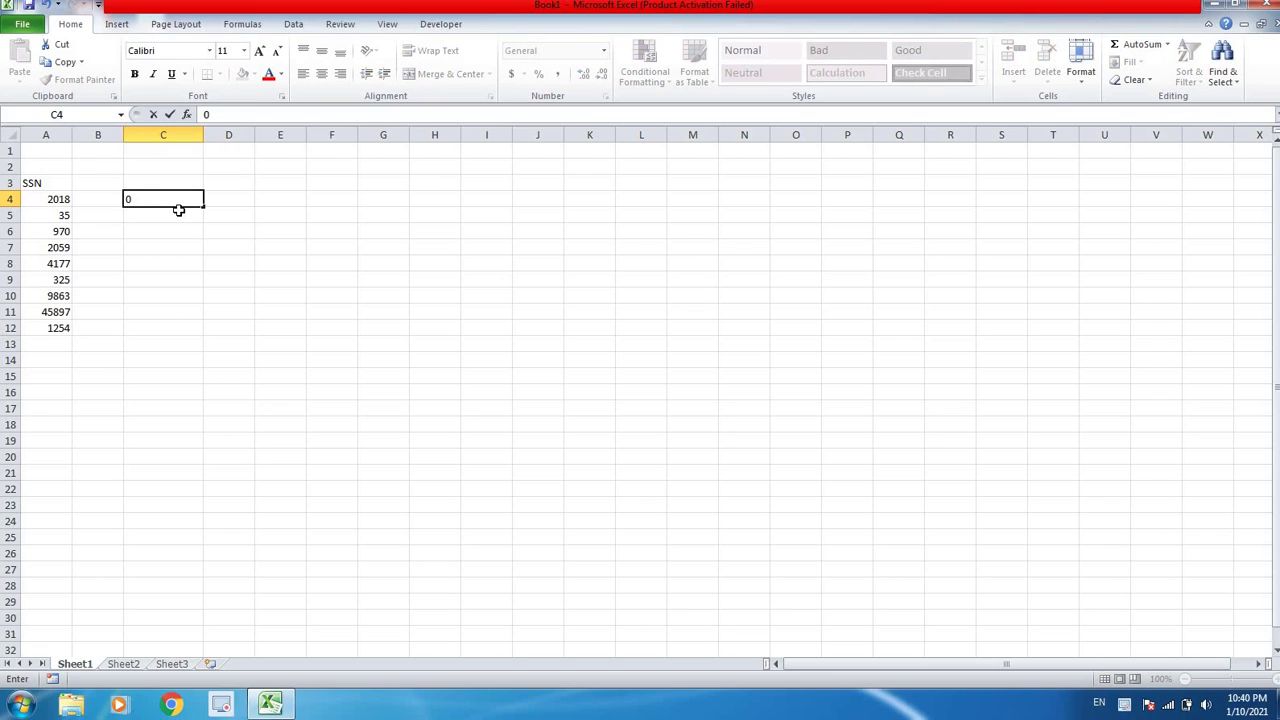
text(123)
text(3)
key(BackSpace)
text(456)
key(Return)
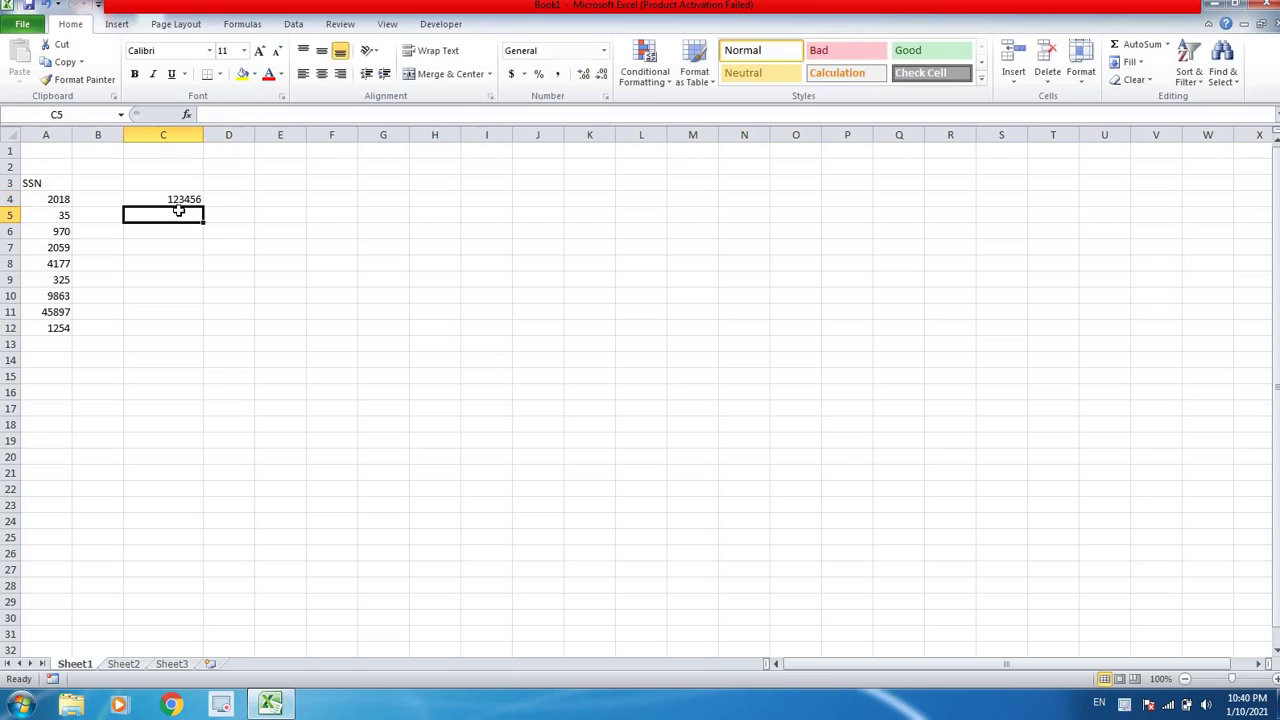
click(174, 199)
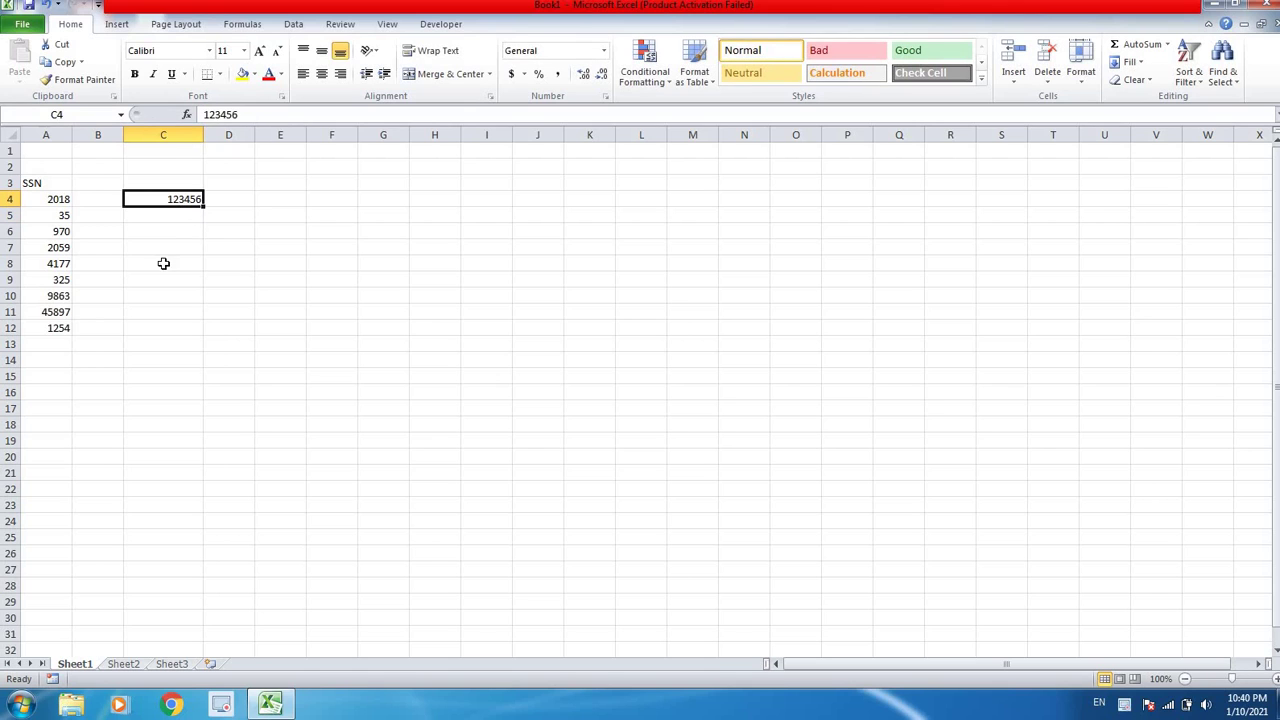
click(163, 214)
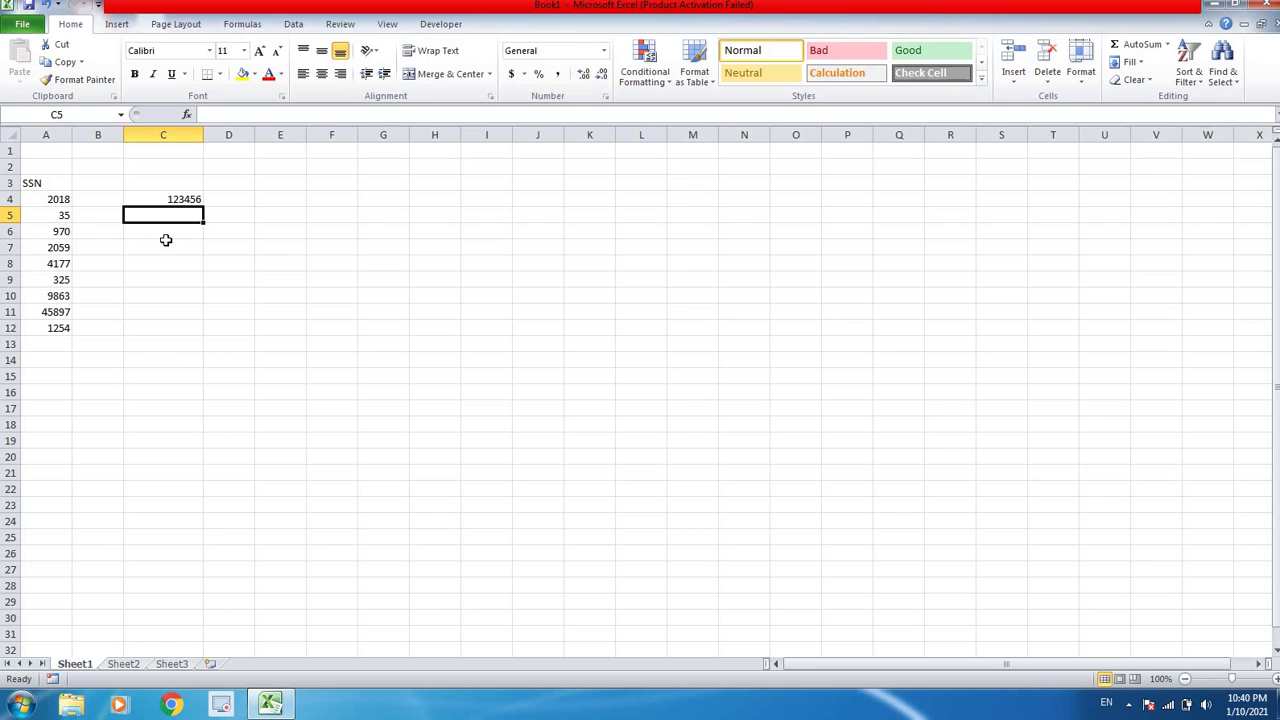
text(07)
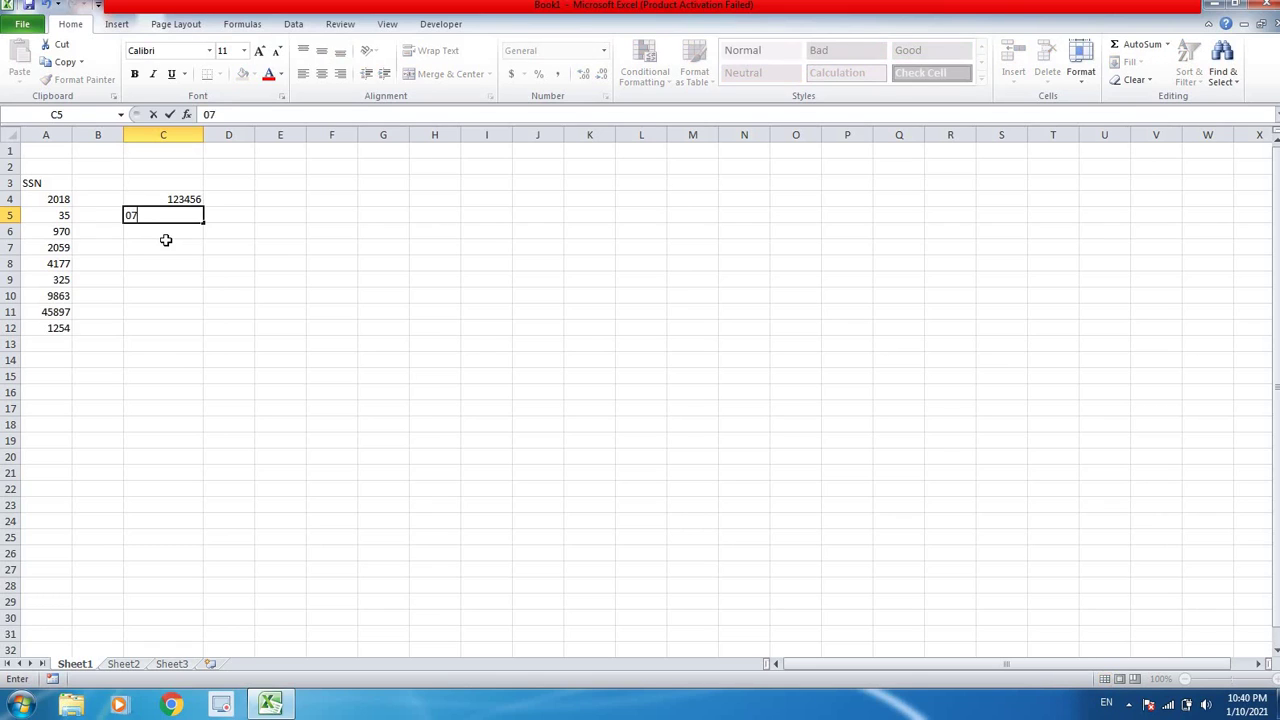
text(8594)
key(Return)
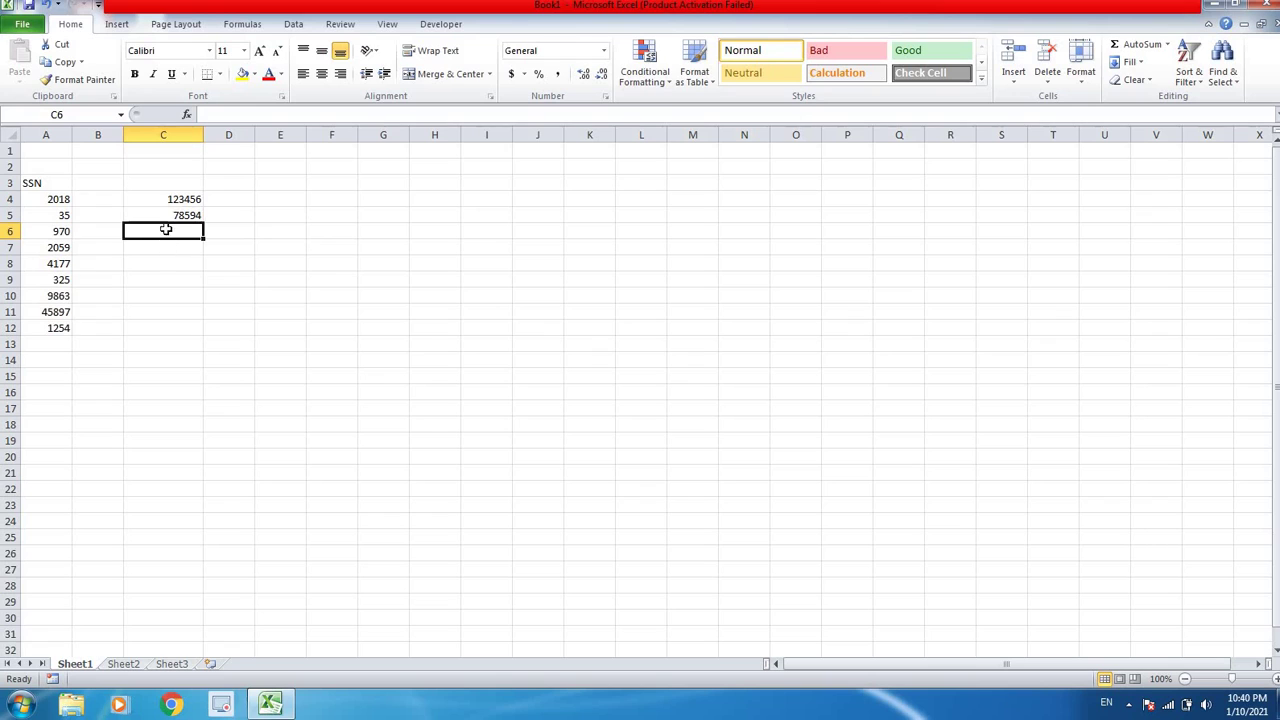
drag(175, 199, 184, 240)
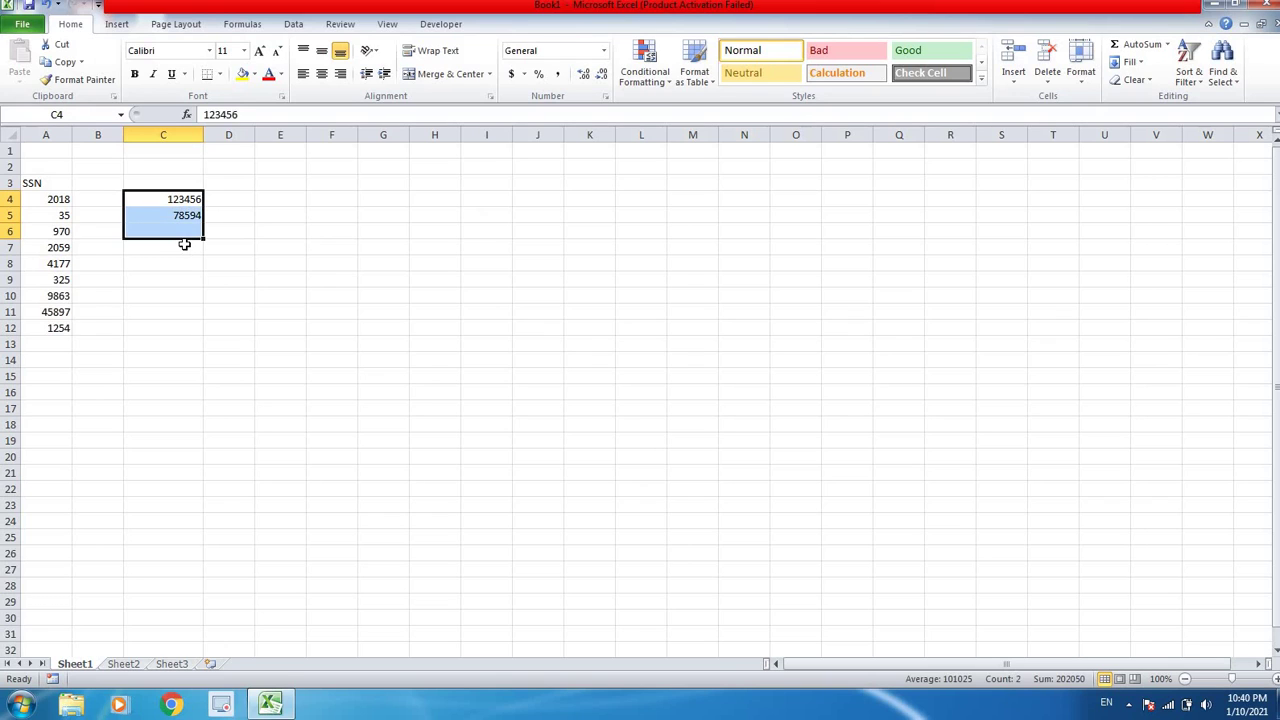
Delete the test numbers in C4:C6, then review the nine SSNs in A4:A12
key(Delete)
click(178, 266)
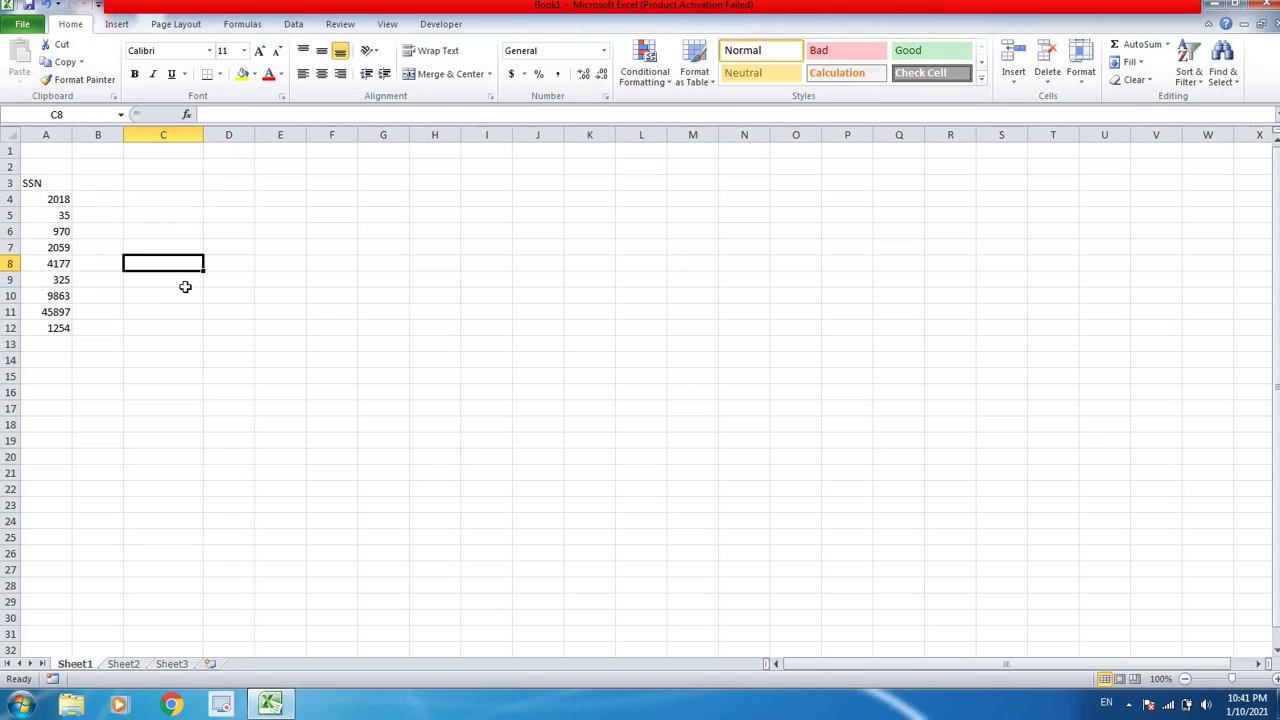
drag(57, 200, 70, 330)
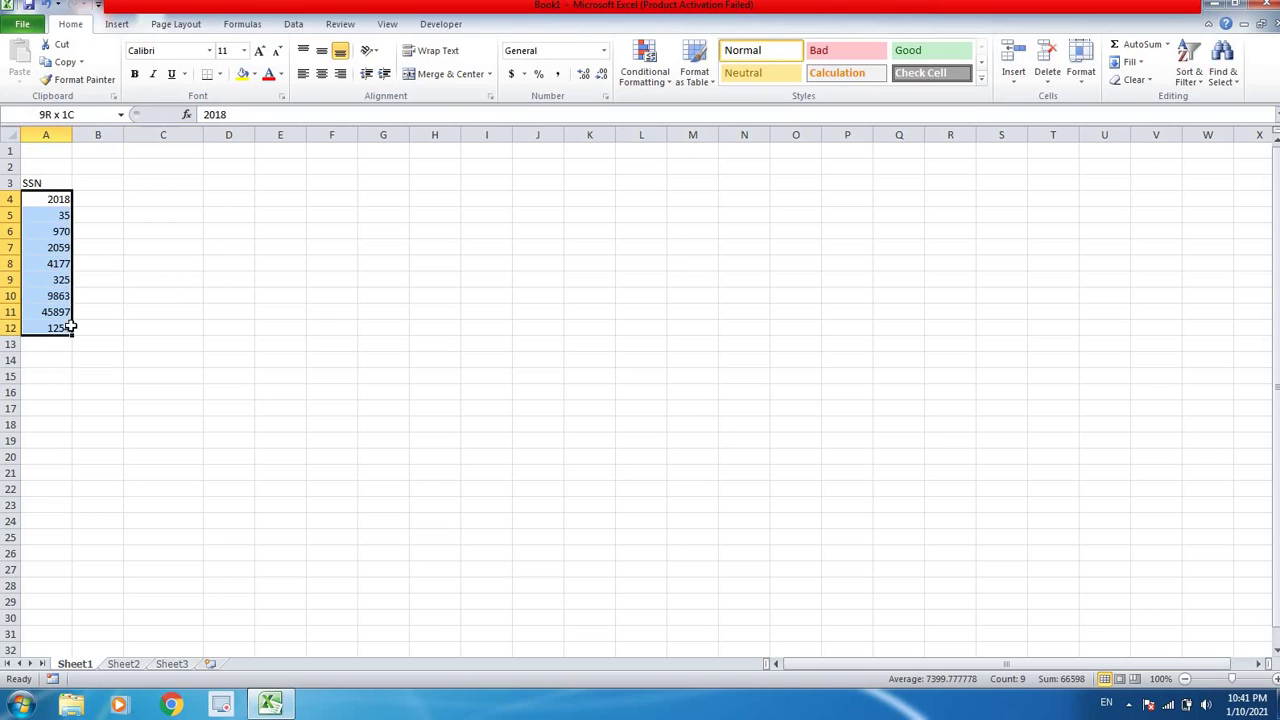
click(37, 202)
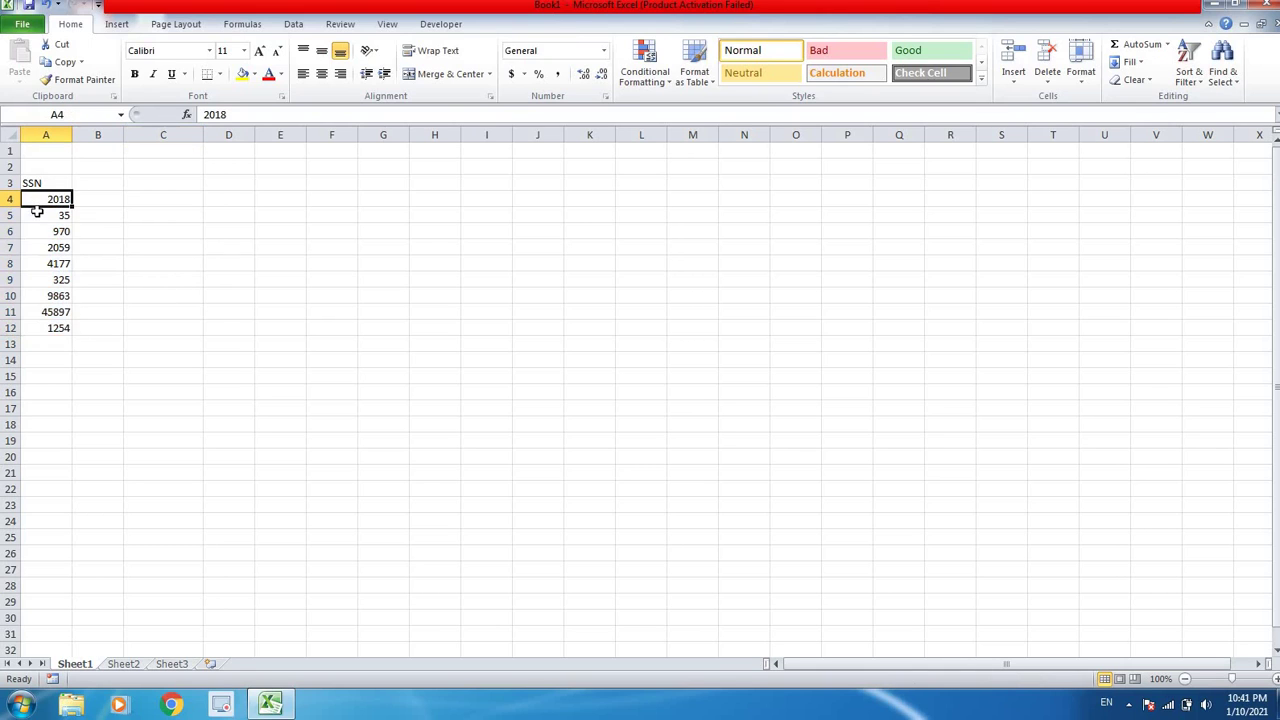
key(Down)
key(Down)
click(47, 249)
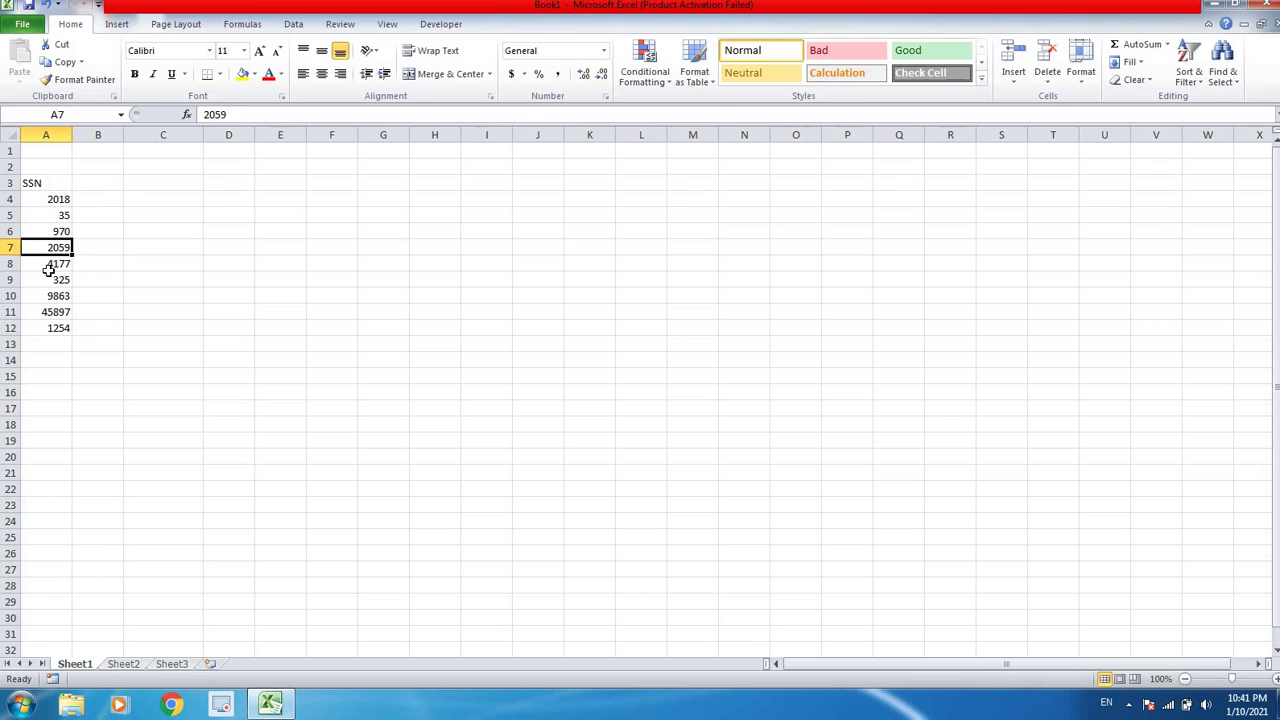
click(49, 278)
click(51, 314)
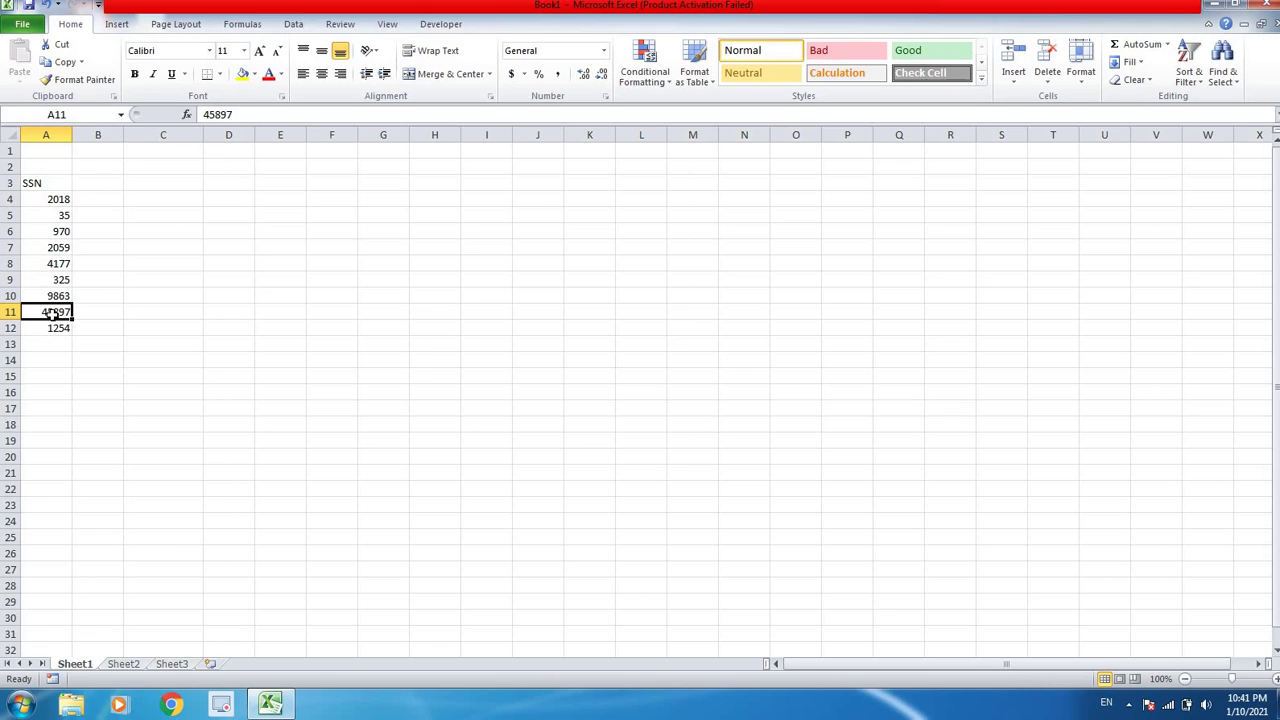
Enter '02018 in C4 so it is stored as text with its leading zero
click(147, 205)
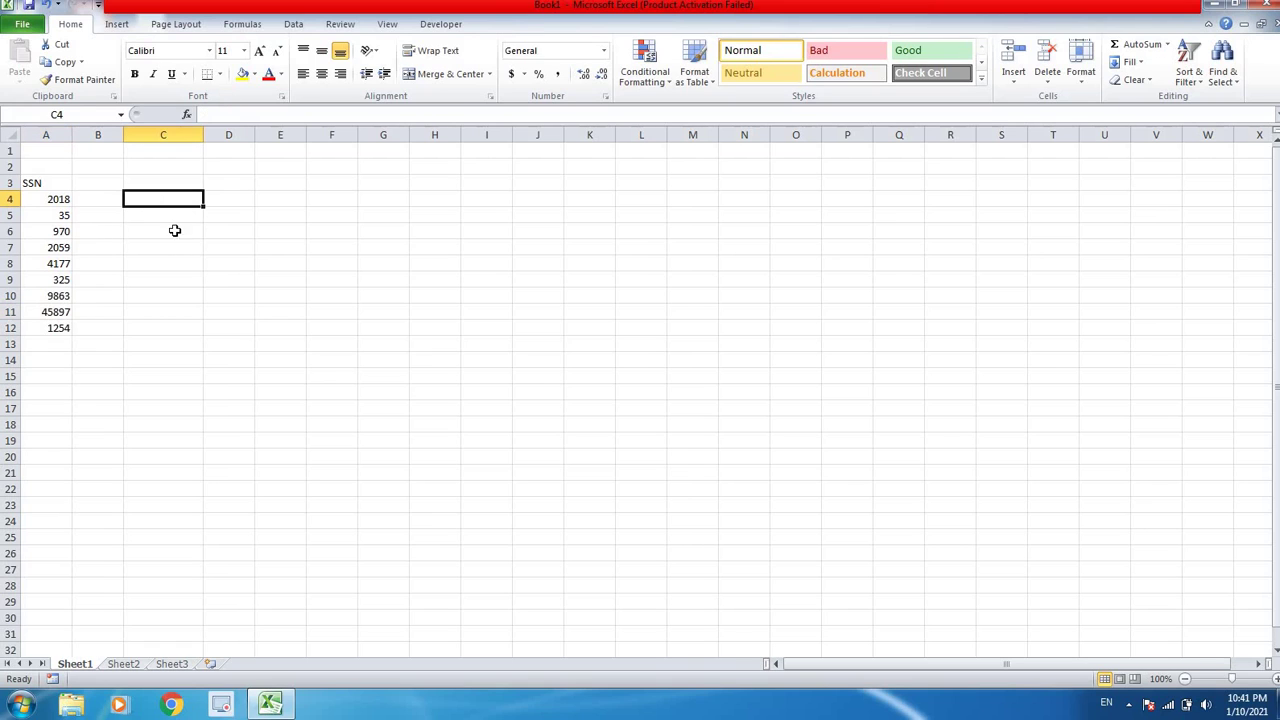
text(')
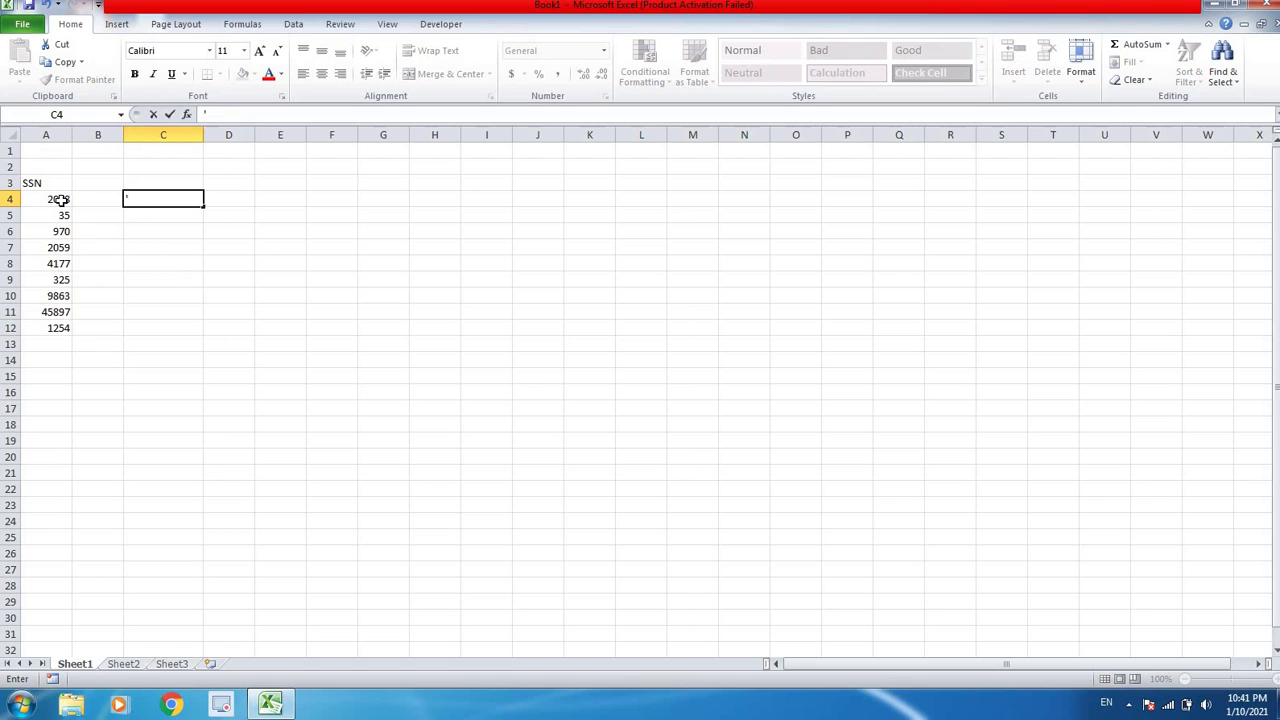
click(142, 200)
text(0)
text(2018)
key(Return)
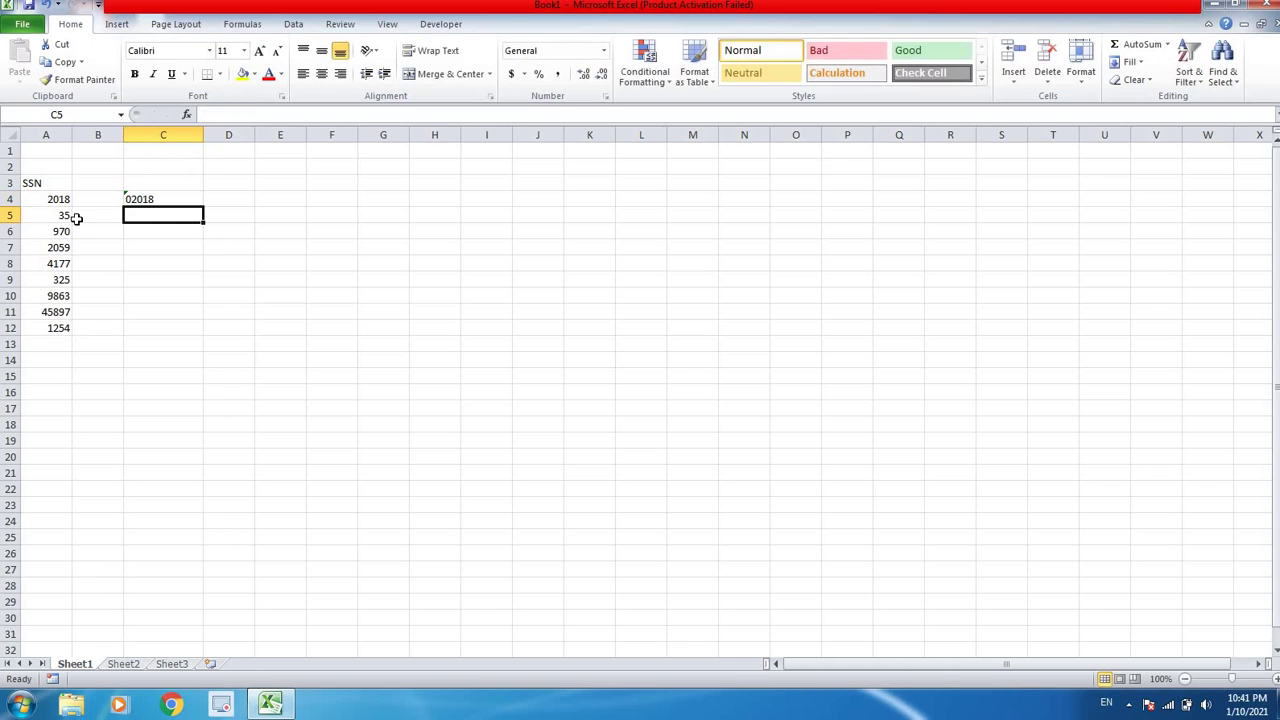
click(155, 201)
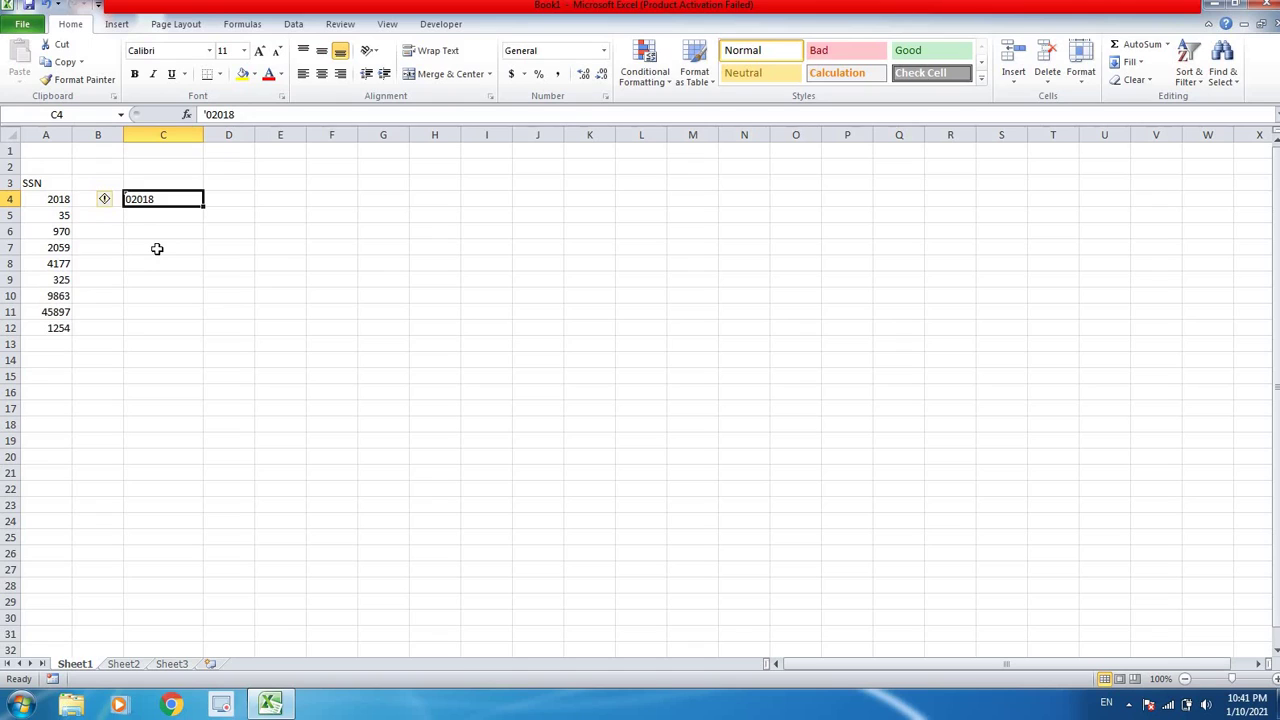
click(289, 204)
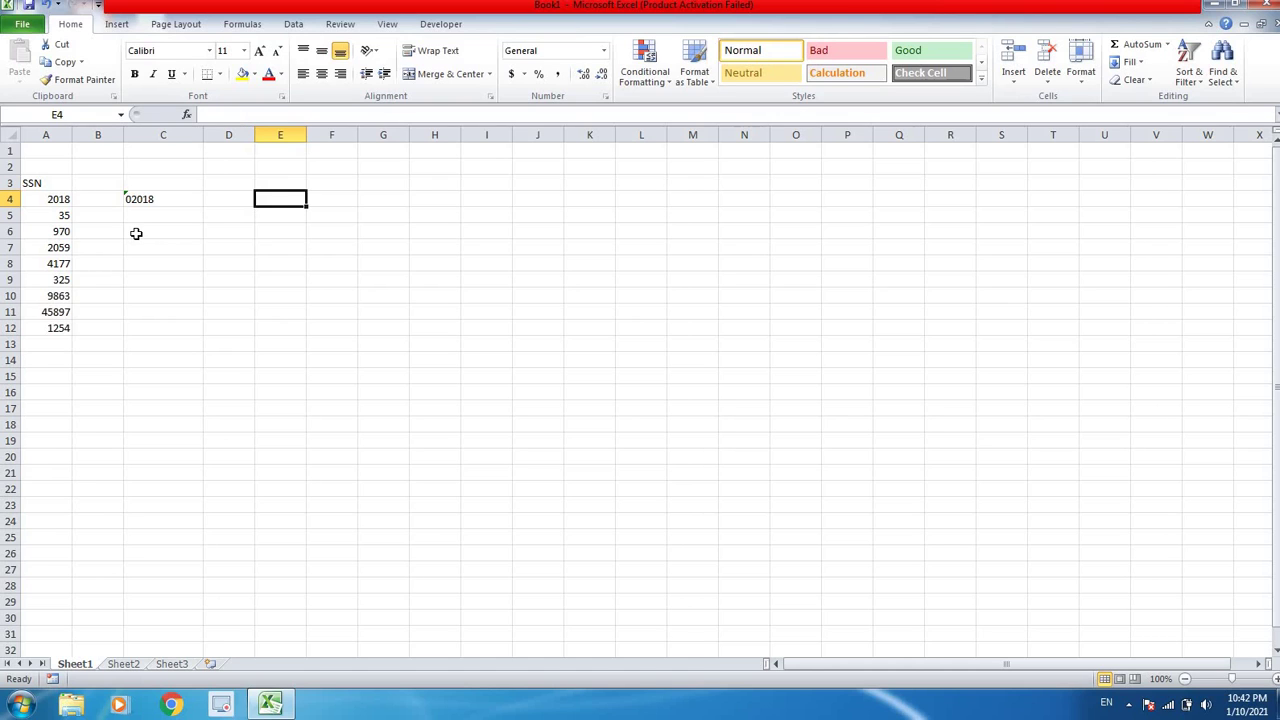
Start the E4 formula as =IF(LEN( and dismiss the missing-parenthesis warning
text(=)
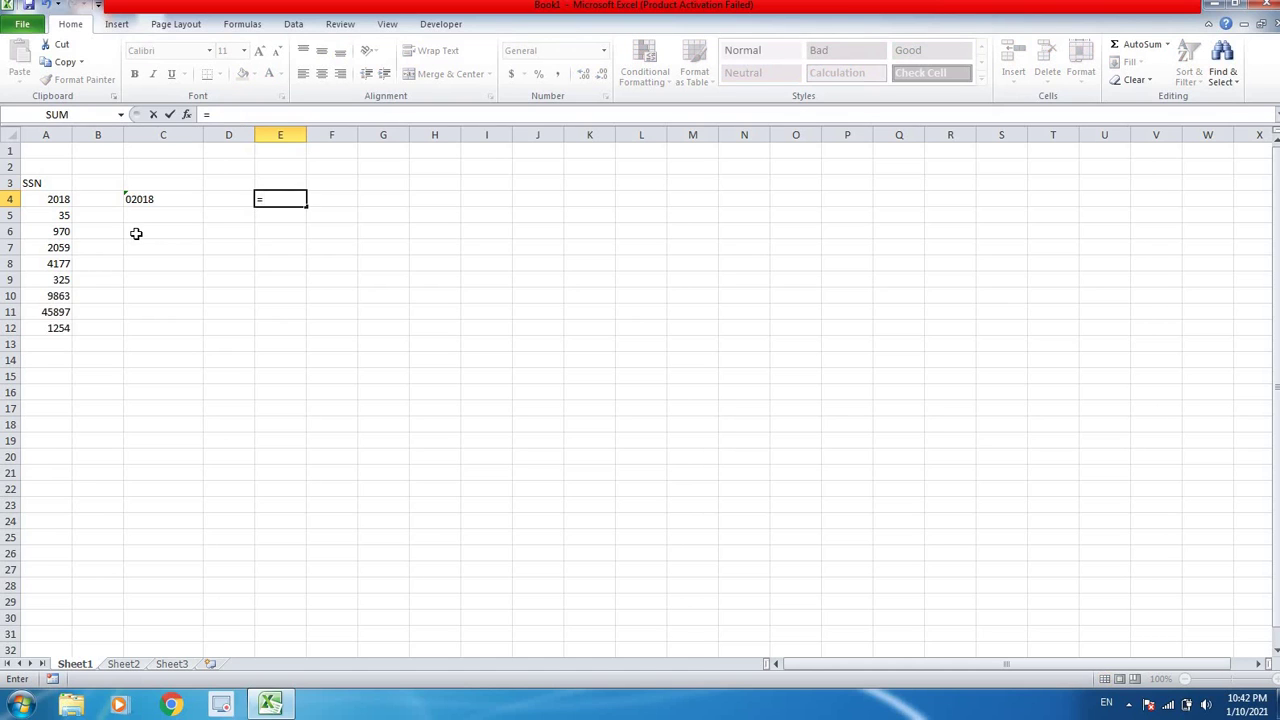
text(if)
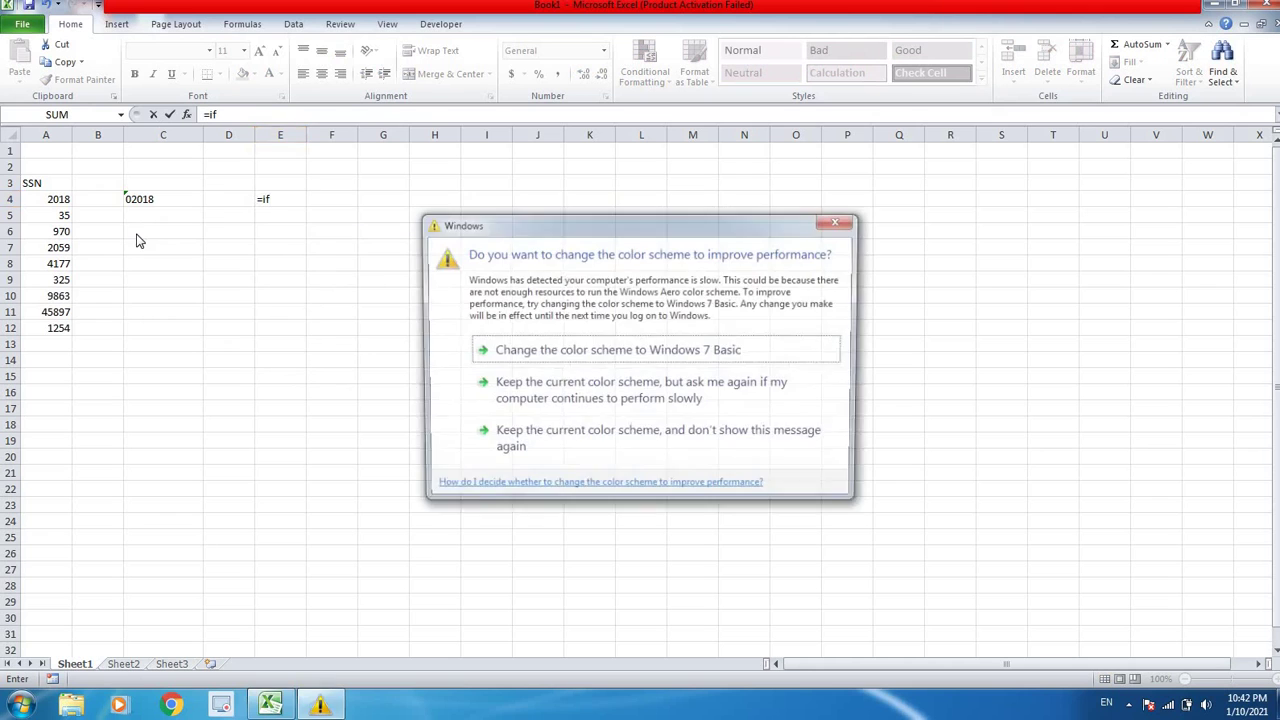
click(840, 221)
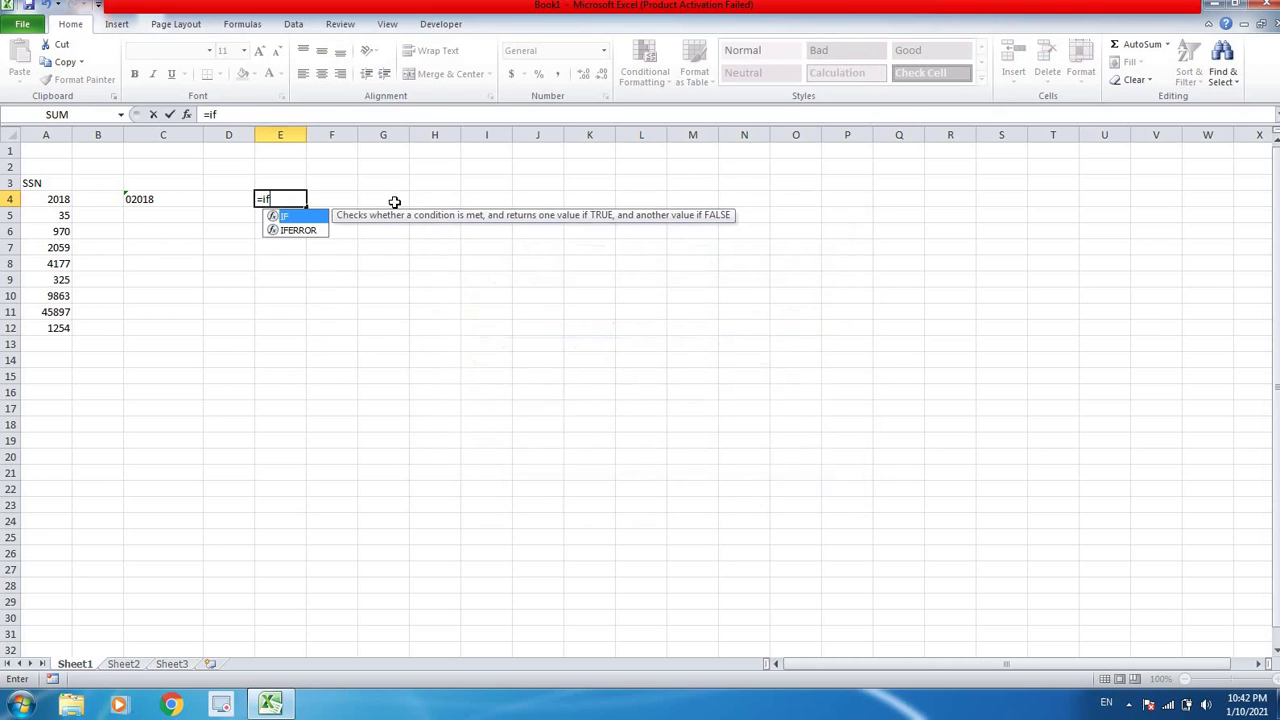
key(Tab)
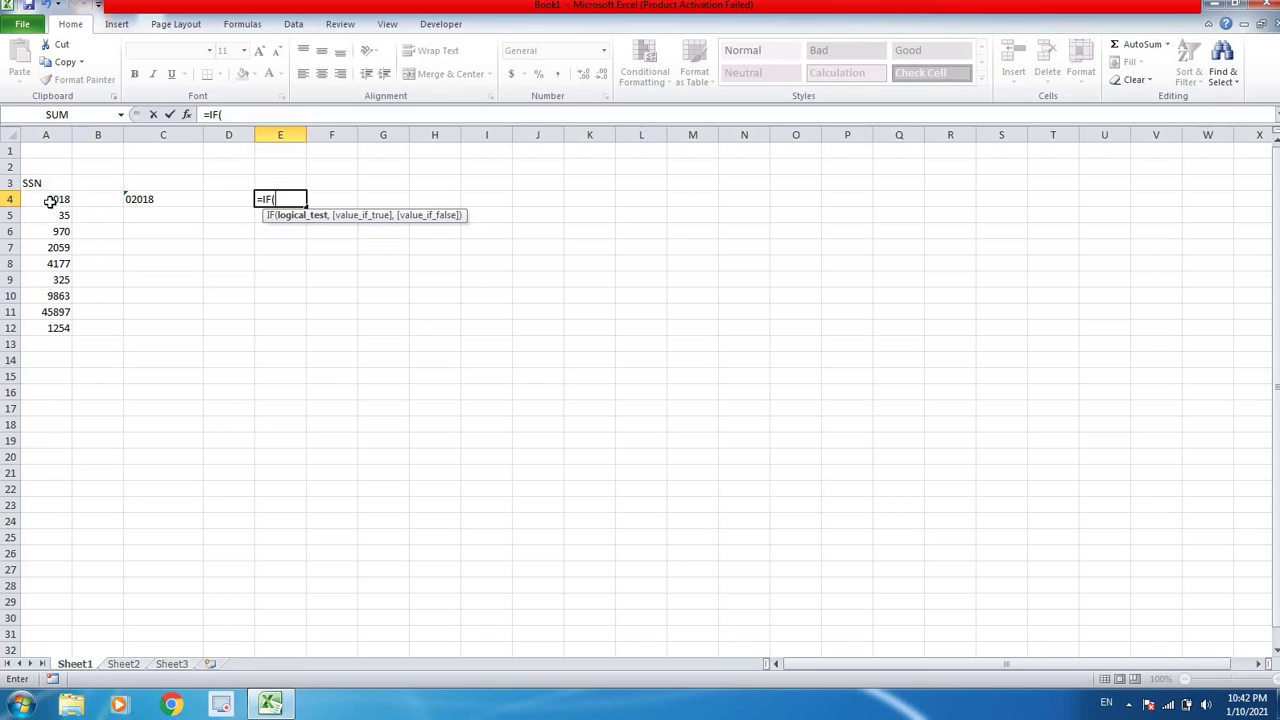
text(le)
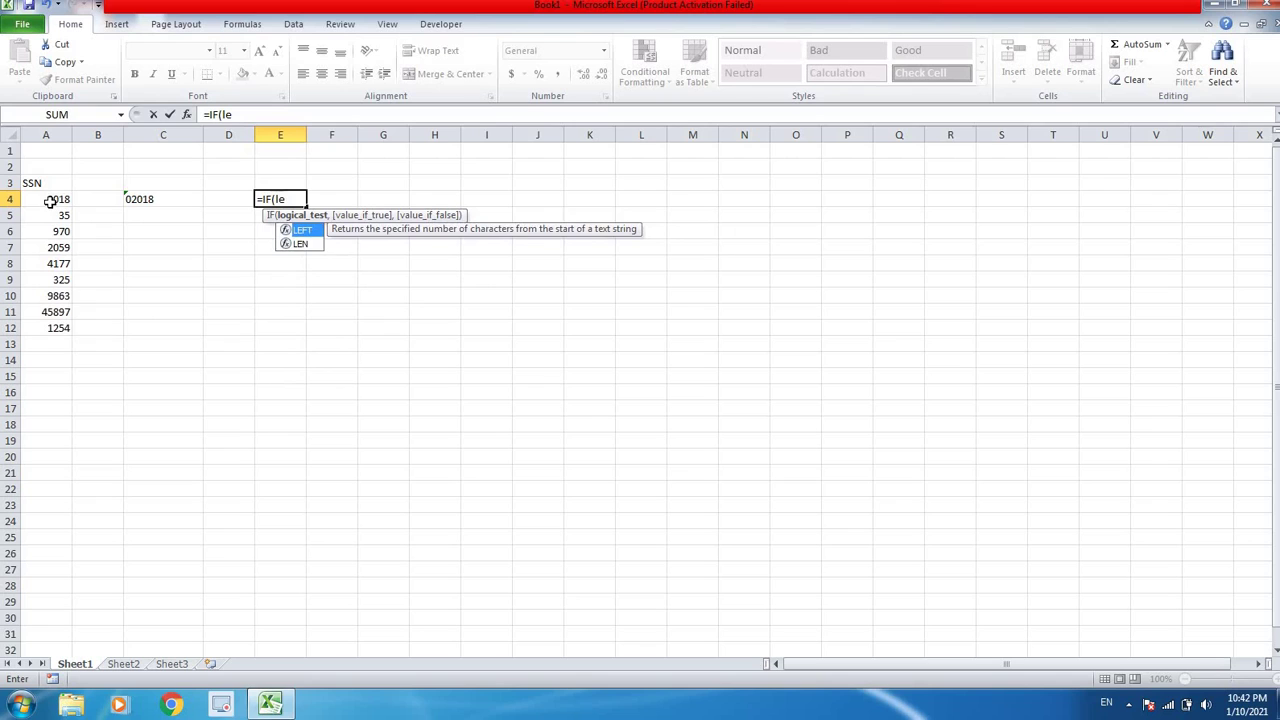
text(n)
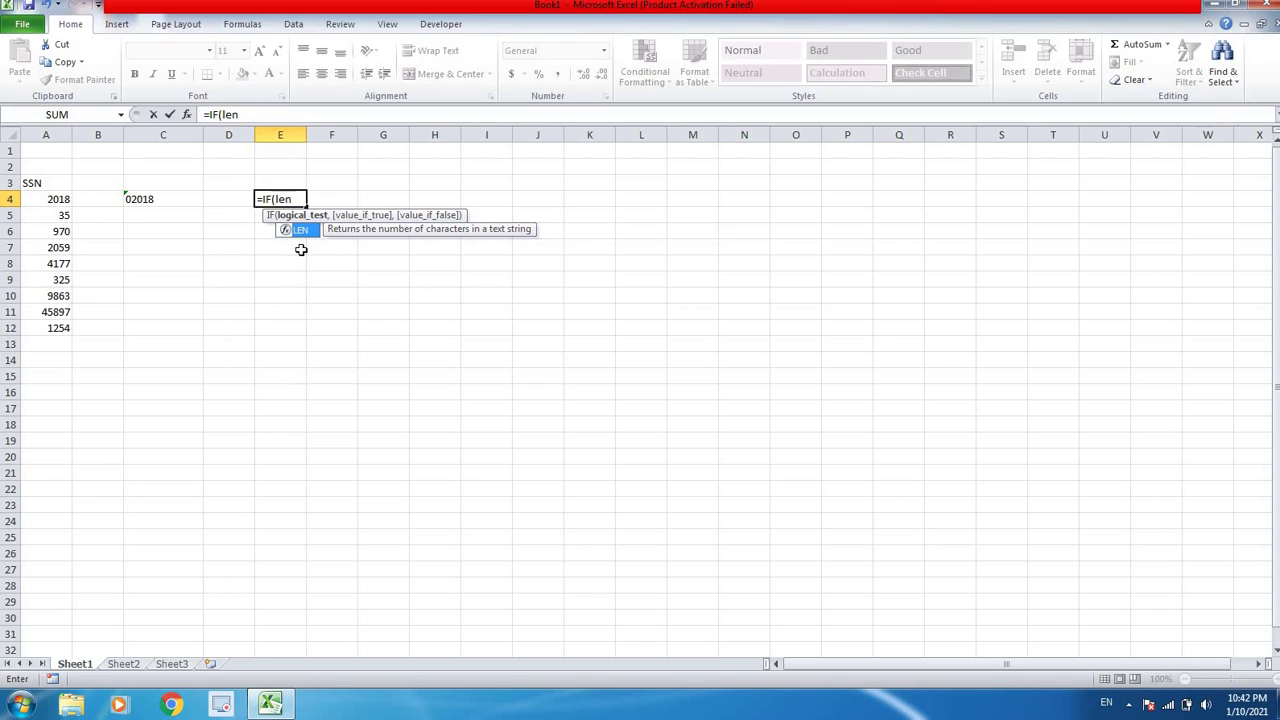
key(Tab)
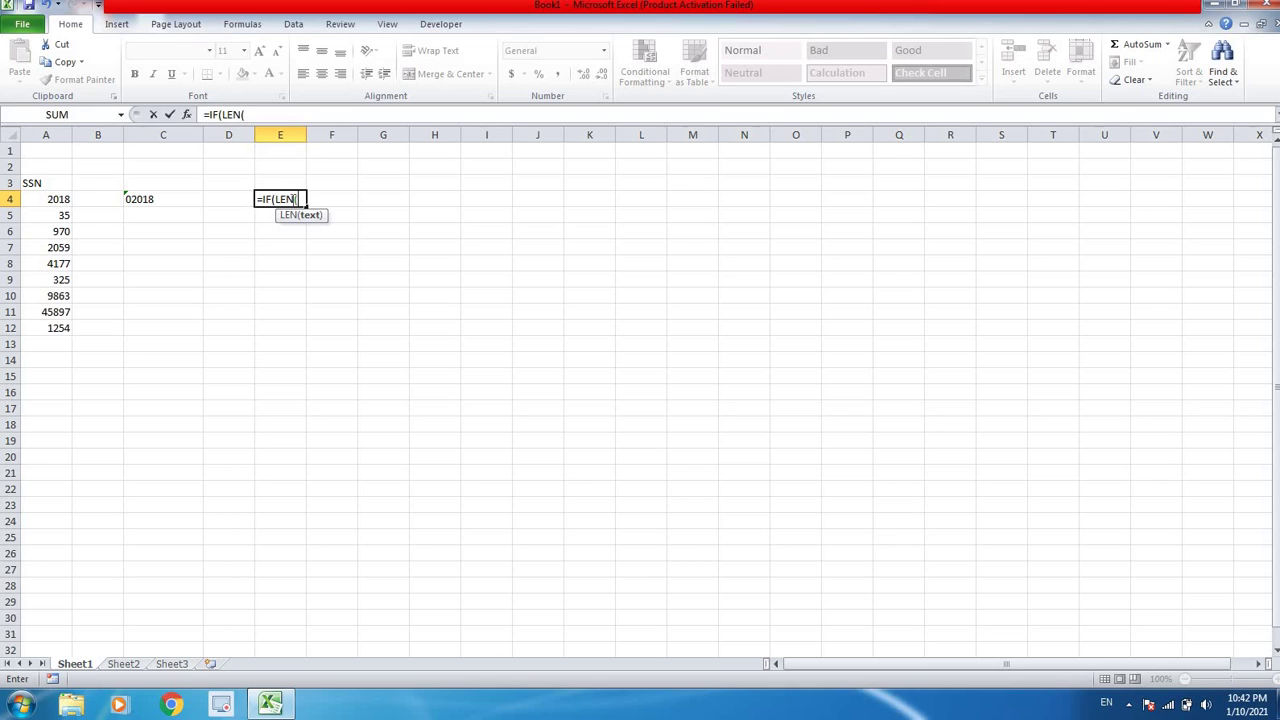
key(F2)
key(Left)
click(50, 199)
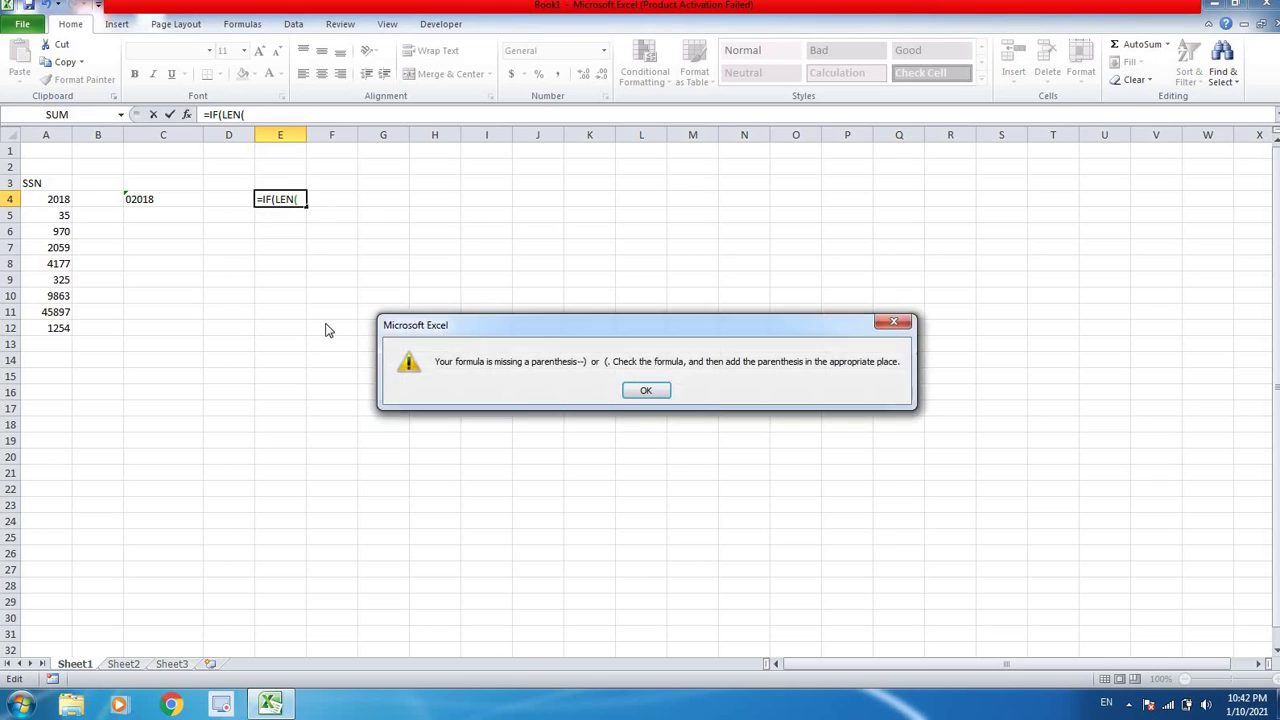
click(645, 391)
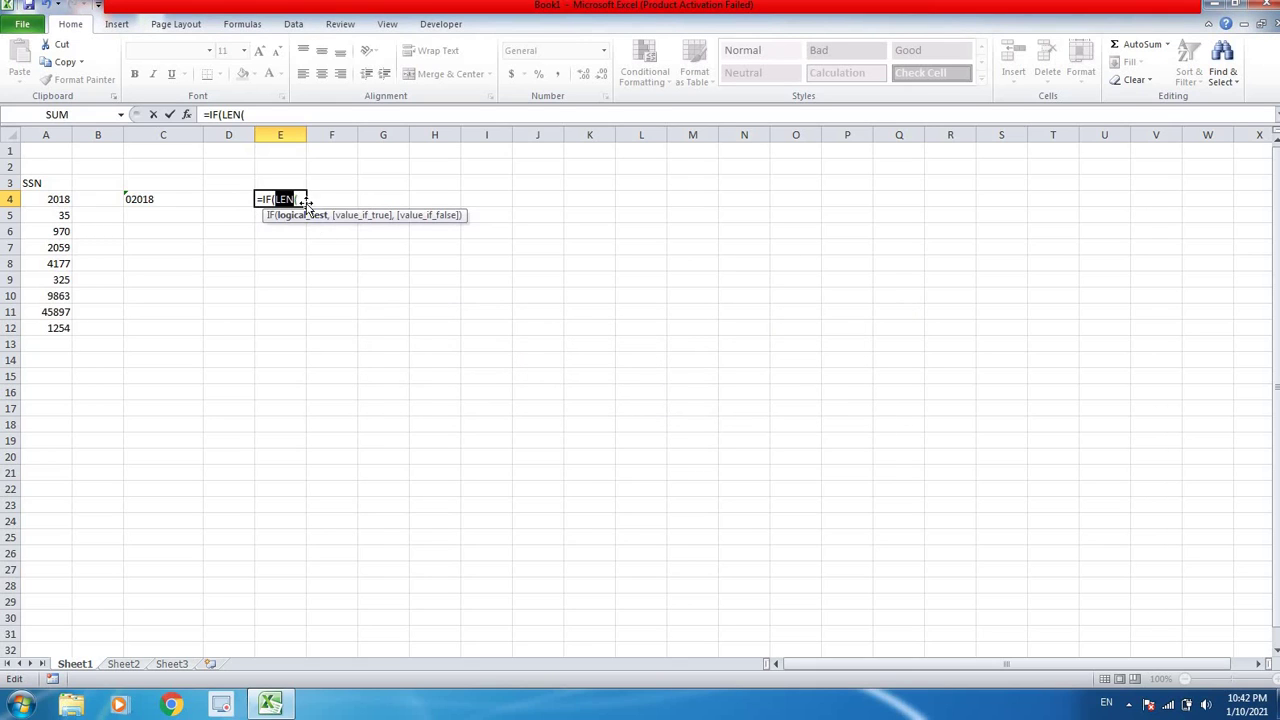
Point LEN at A4 and add the <13 test, giving =IF(LEN(A4)<13, in E4
click(300, 199)
click(57, 199)
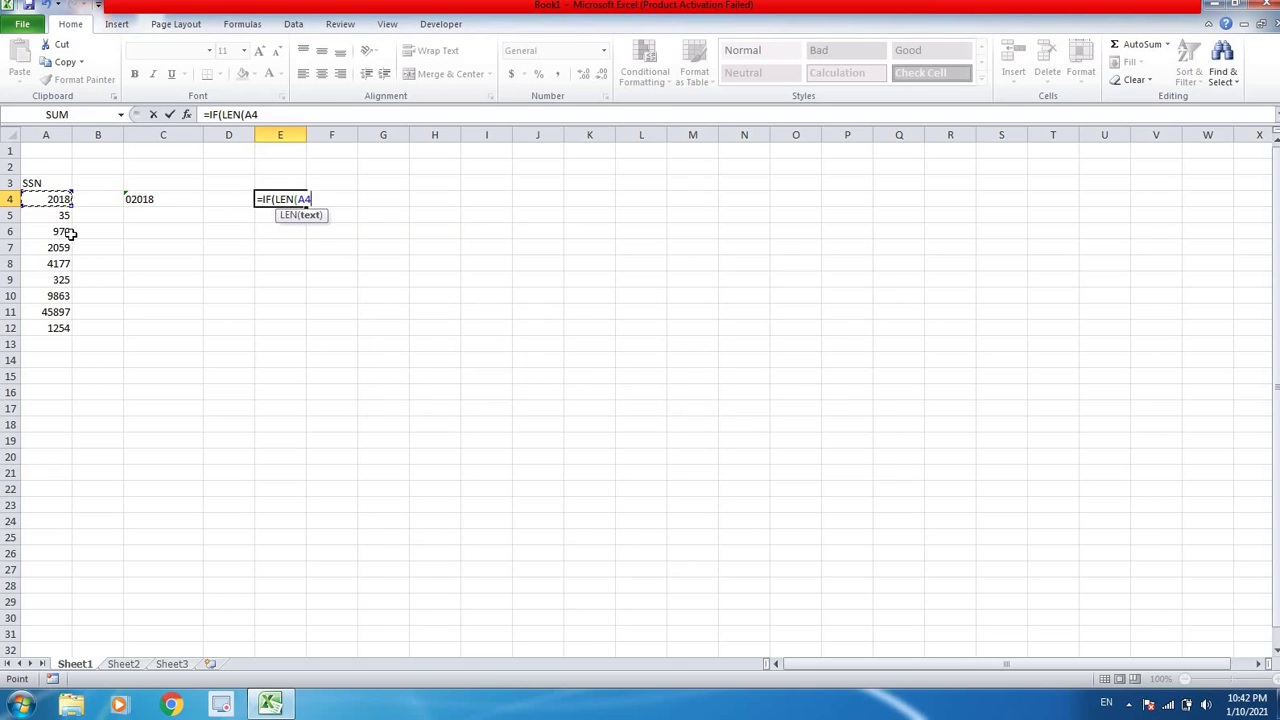
text())
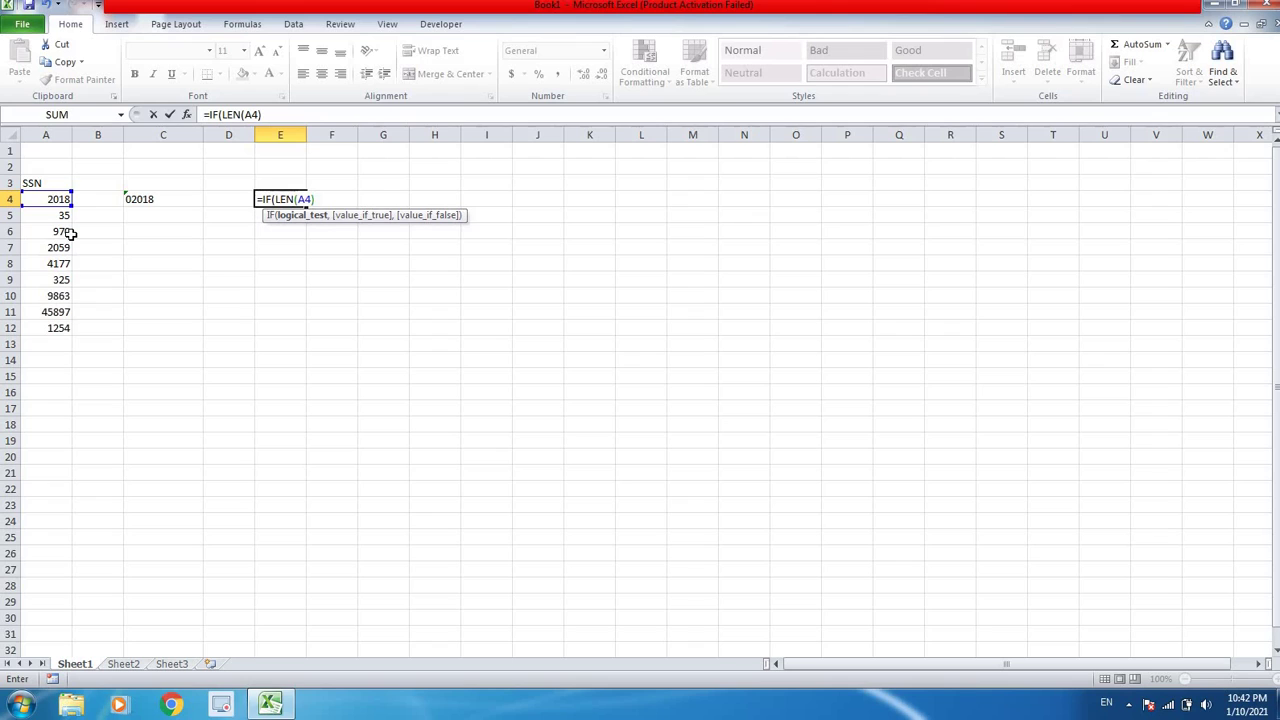
text(<13)
text(,)
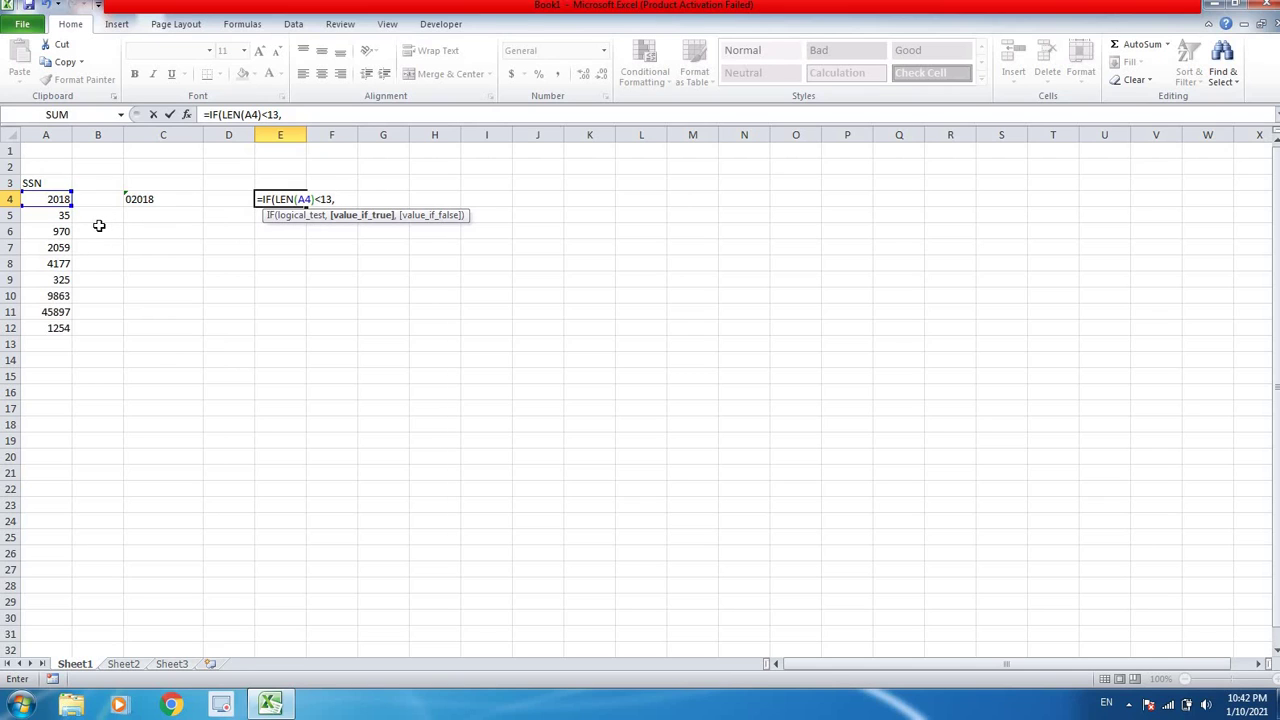
Add REPT(0,13-LEN(A4)) as the true branch to generate the missing leading zeros
text(rept)
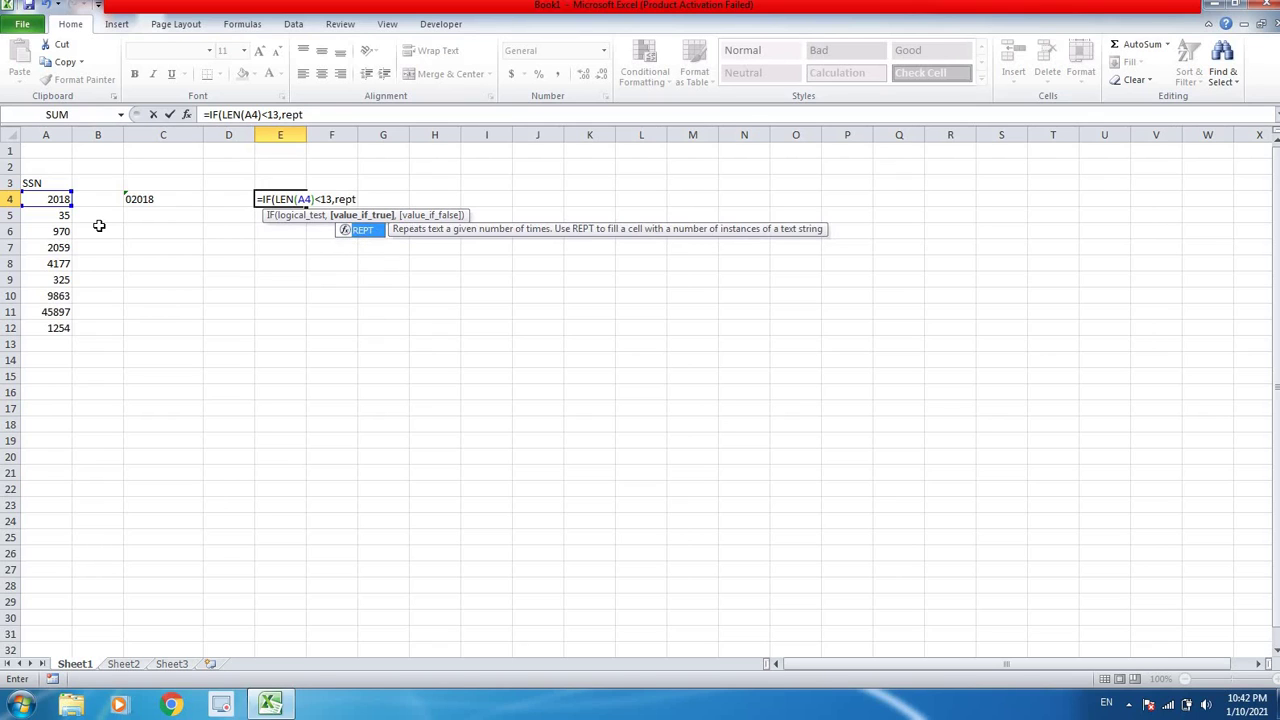
key(Tab)
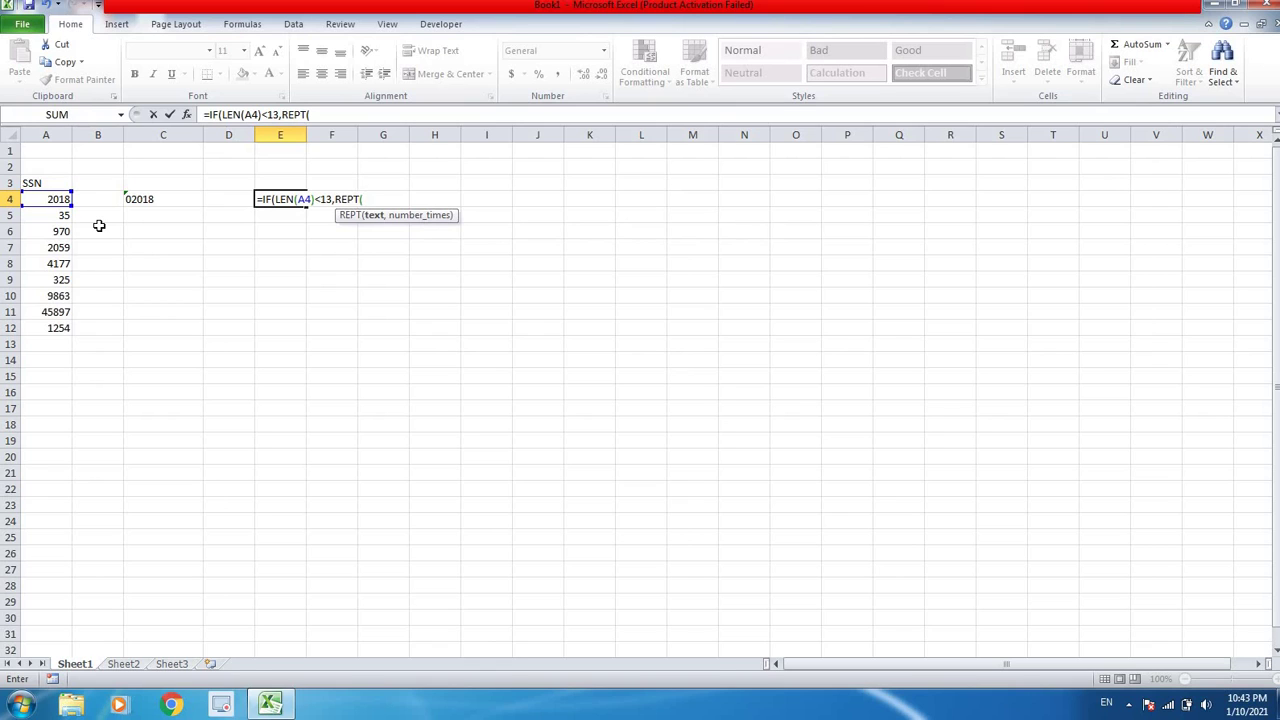
text(0,)
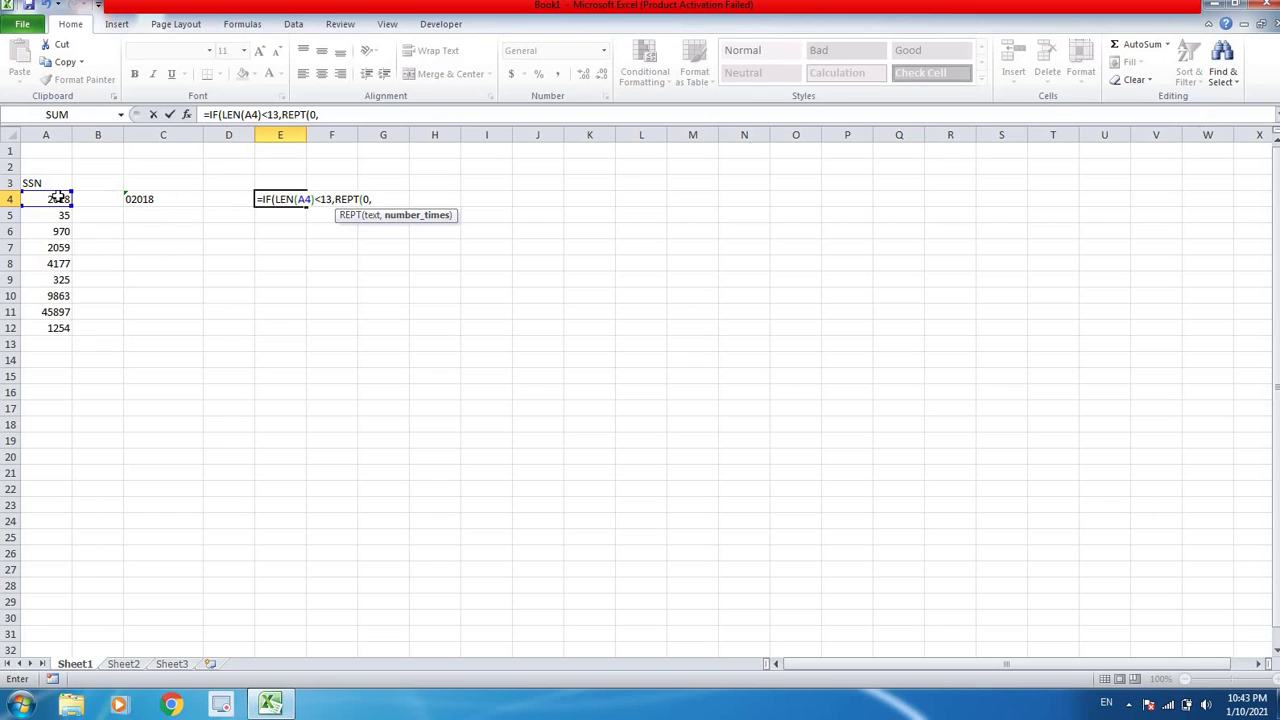
text(13-)
key(BackSpace)
key(BackSpace)
text(en)
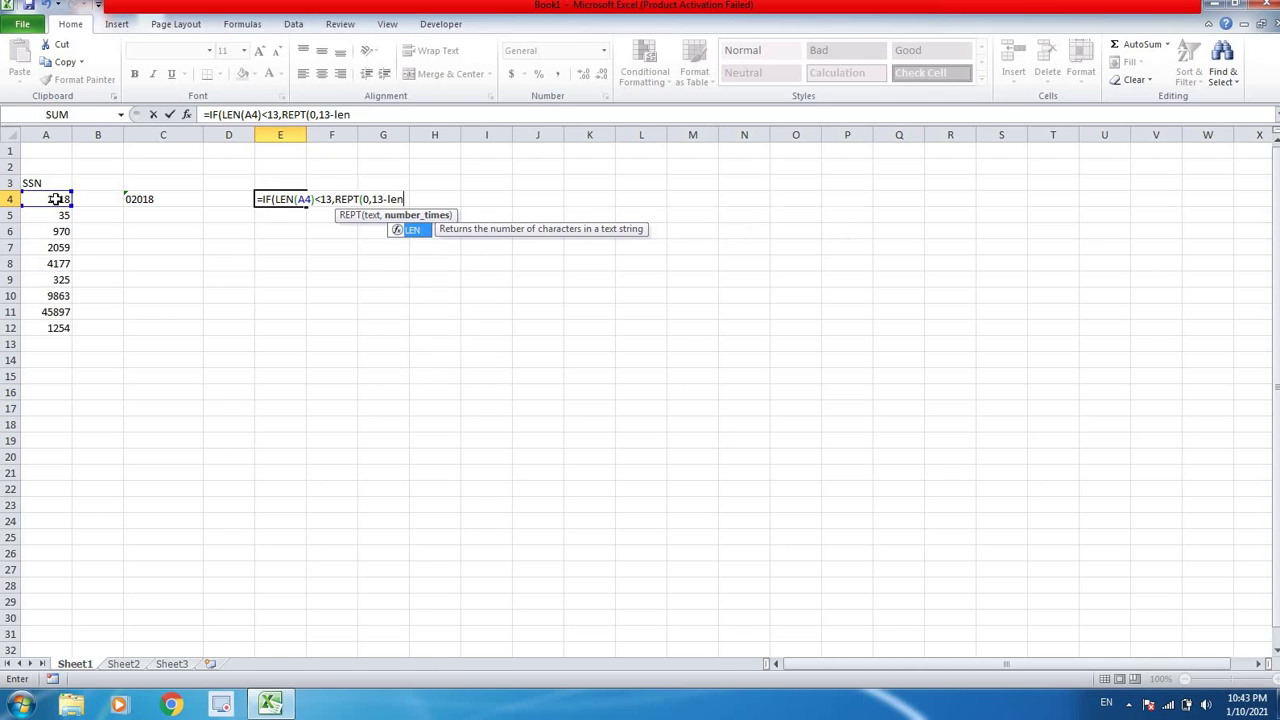
key(Tab)
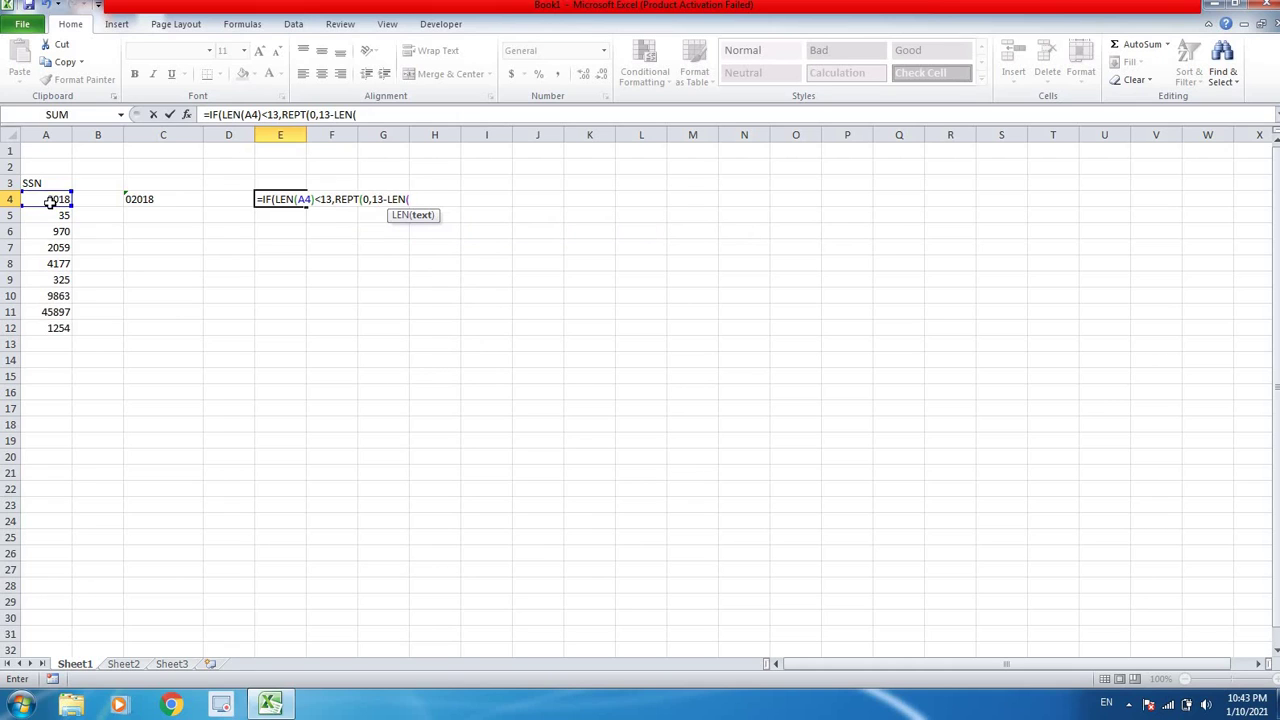
click(50, 201)
text())
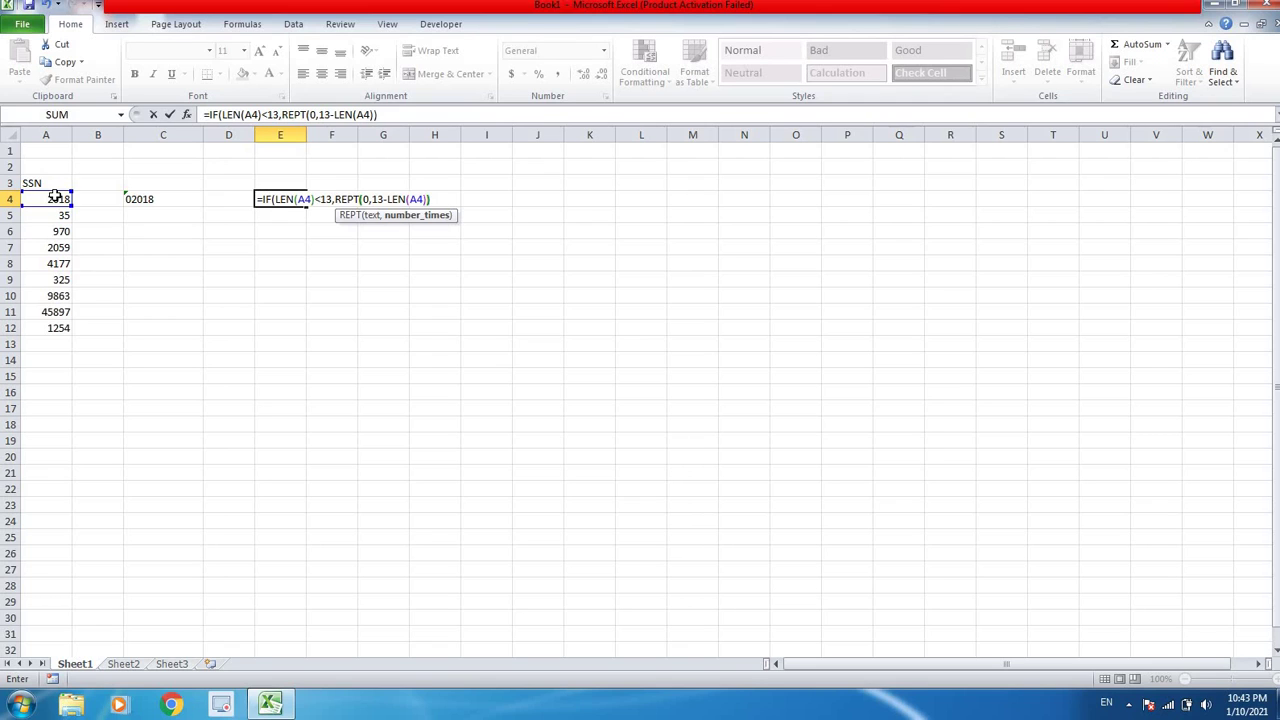
key(End)
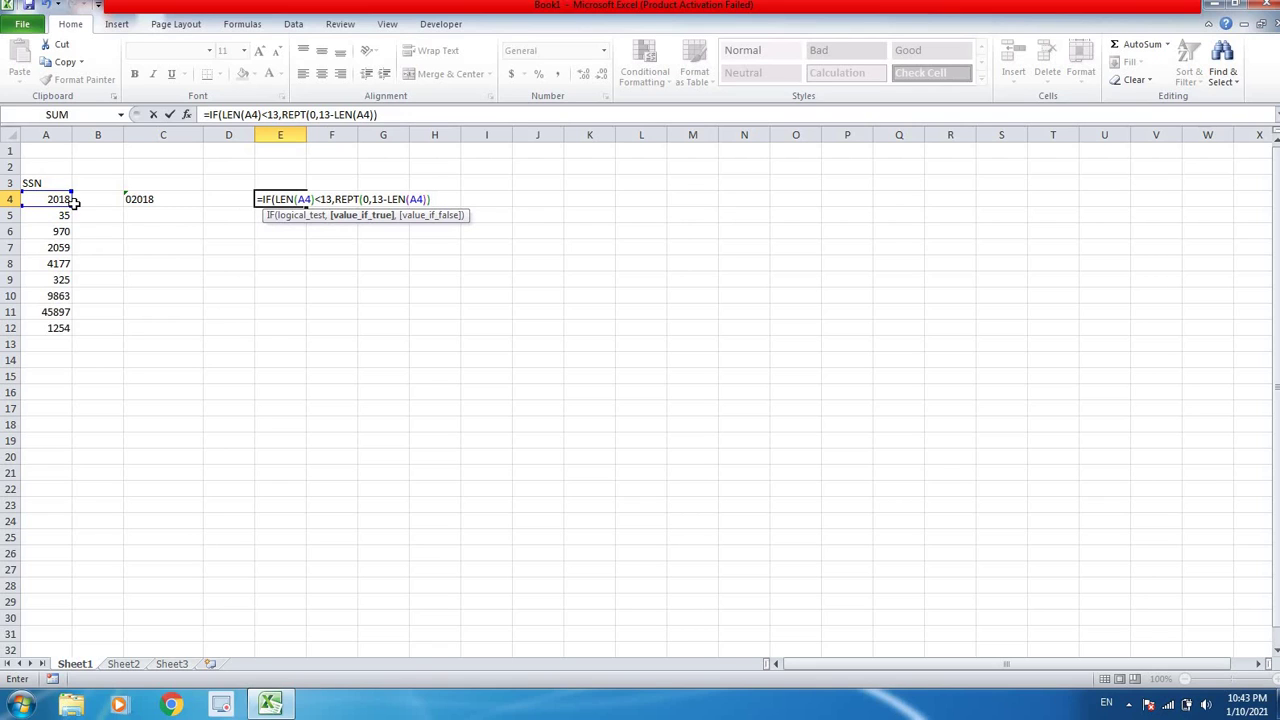
text(&)
click(63, 200)
text(,)
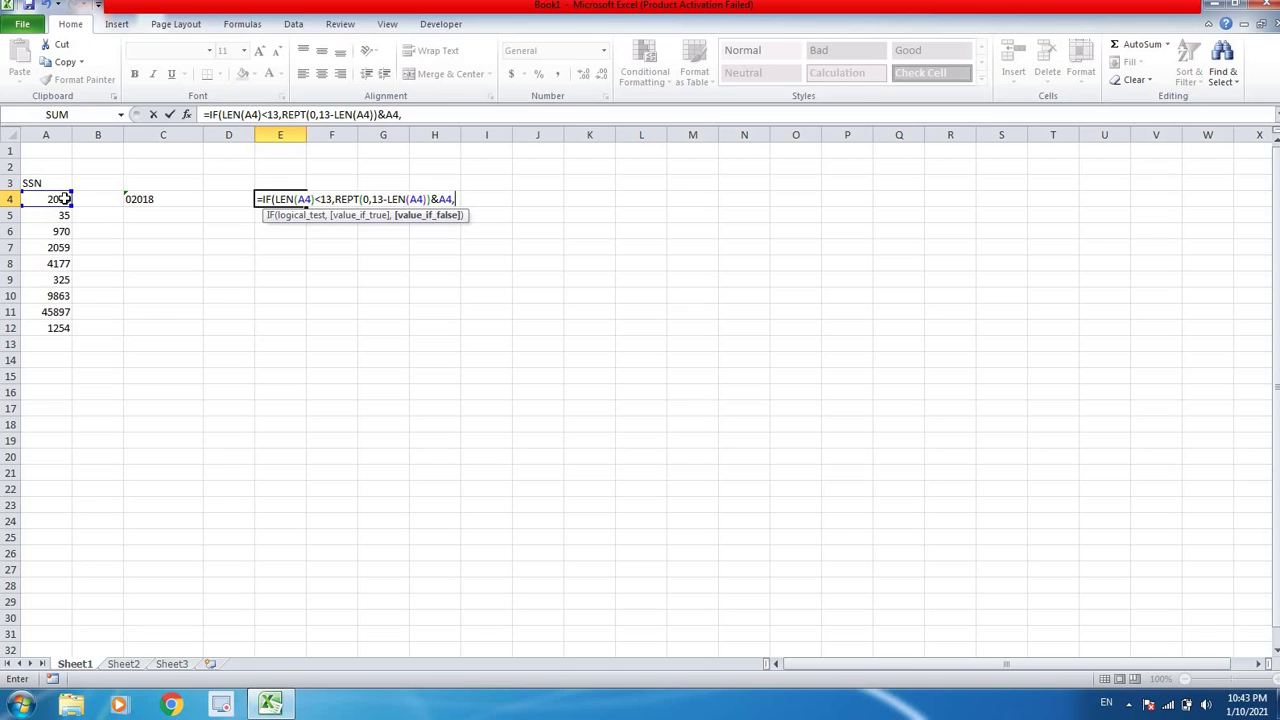
click(63, 199)
text())
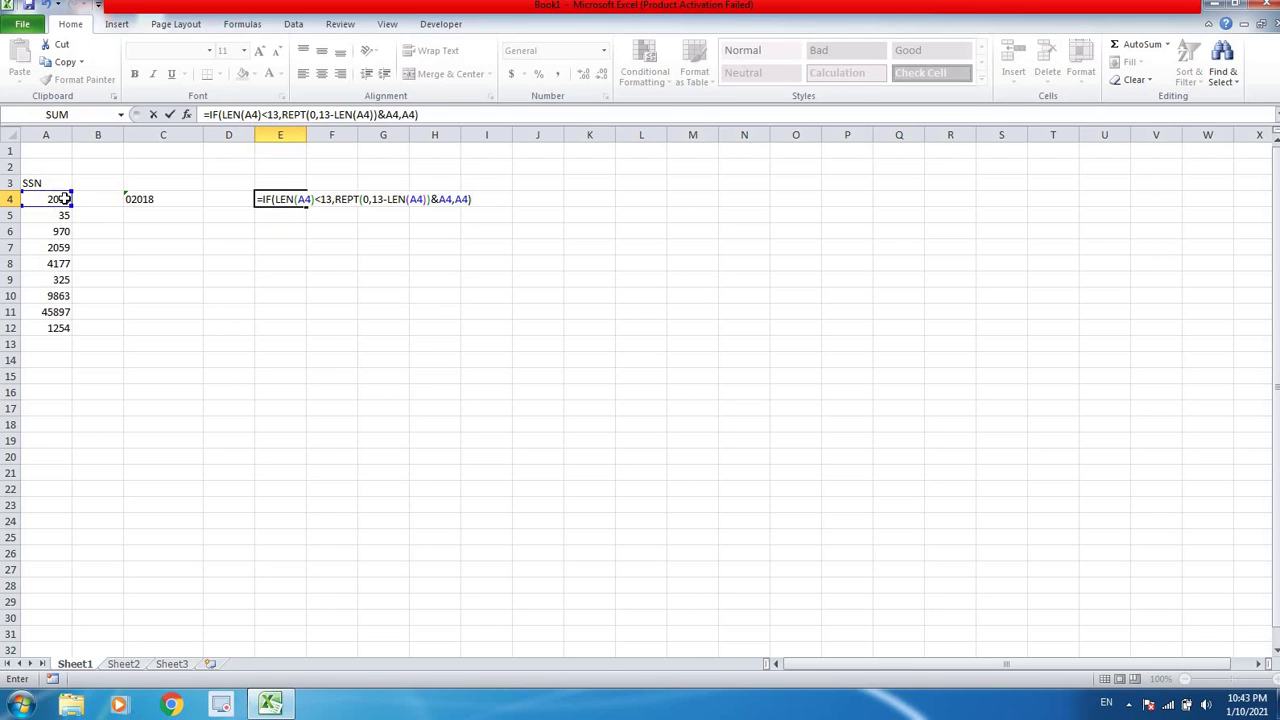
key(Return)
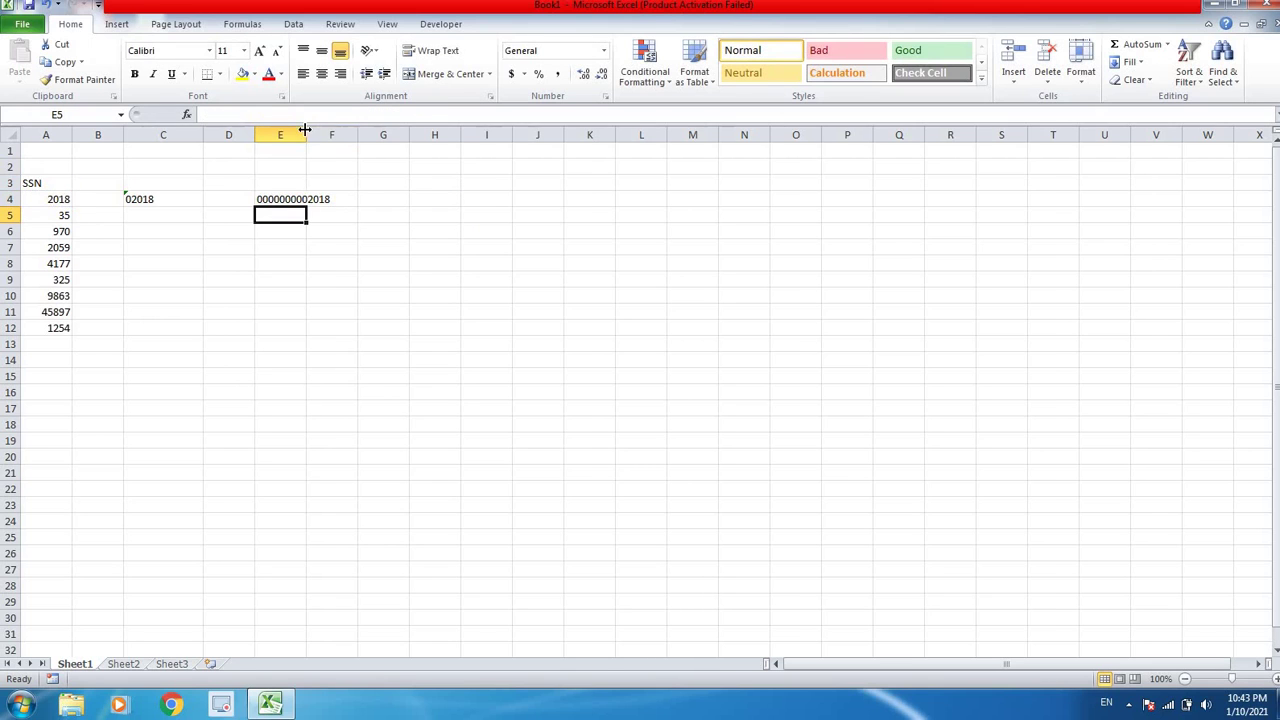
Autofit column E and fill the padding formula from E4 down to E12
double_click(306, 135)
click(306, 200)
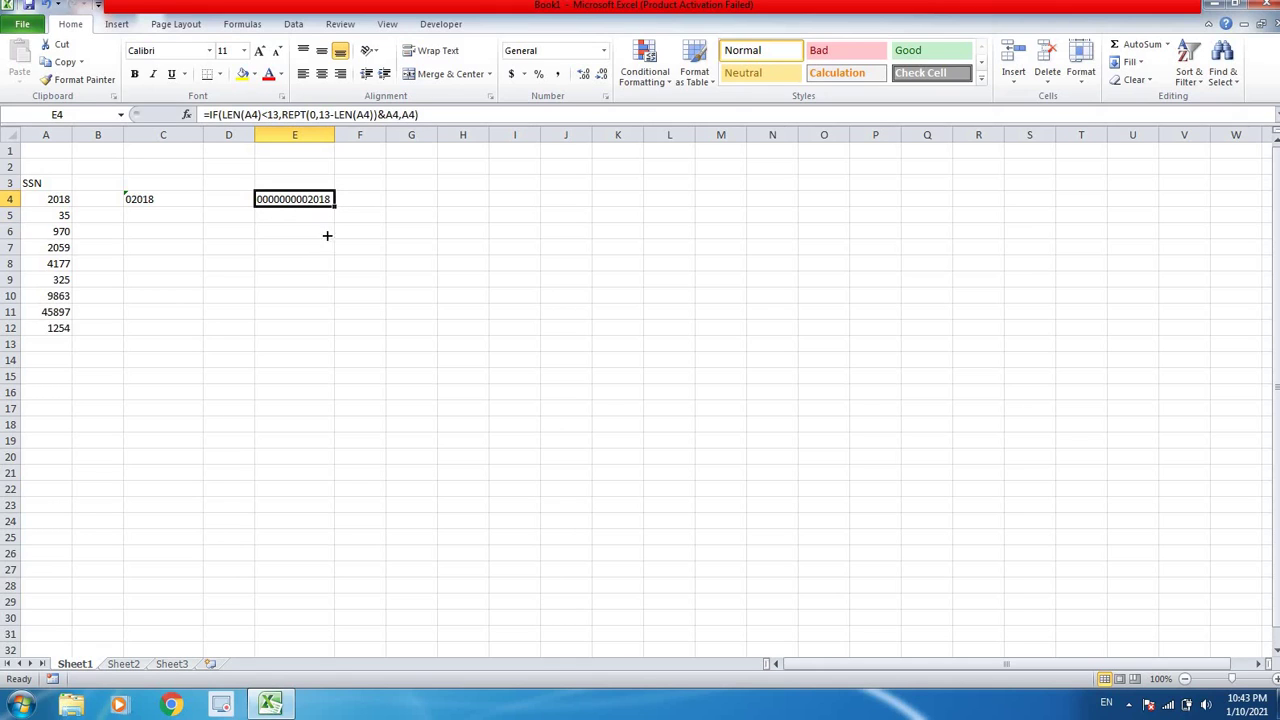
drag(331, 211, 334, 336)
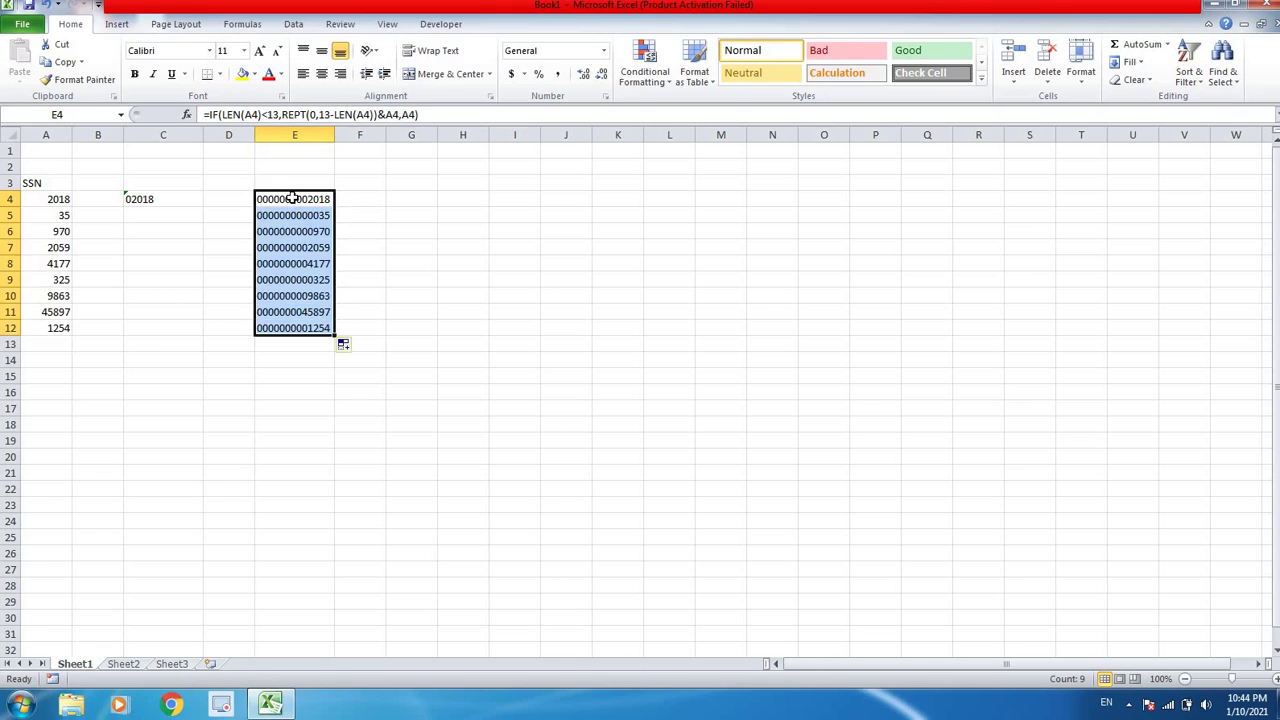